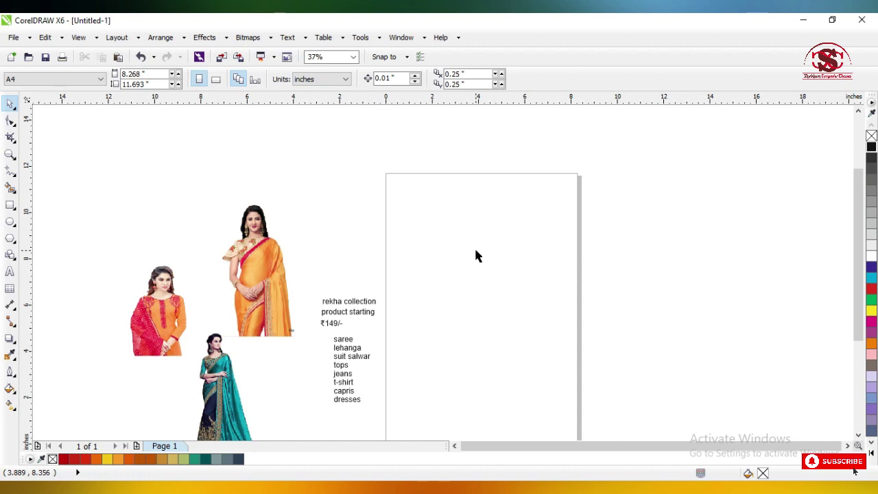
Set the drawing units to feet and the page size to 10 by 4 feet
{"action": "scroll", "coordinate": [345, 300], "scroll_direction": "up", "scroll_amount": 2}
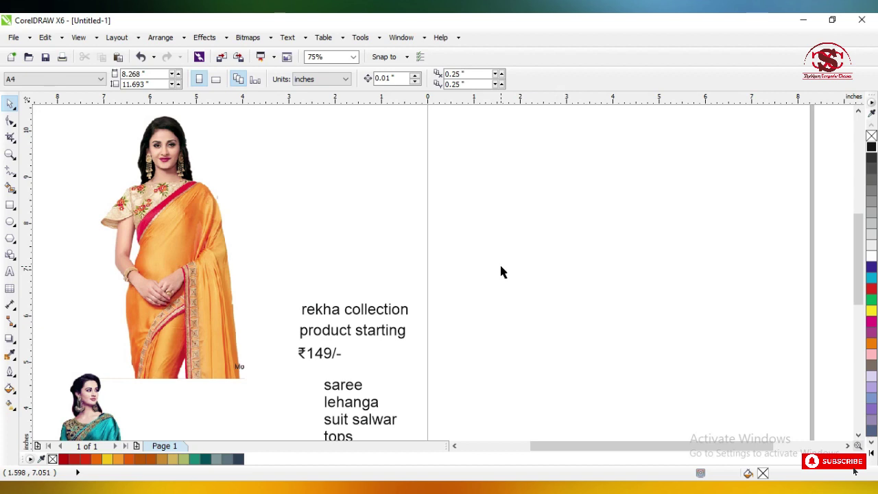
{"action": "scroll", "coordinate": [500, 267], "scroll_direction": "down", "scroll_amount": 2}
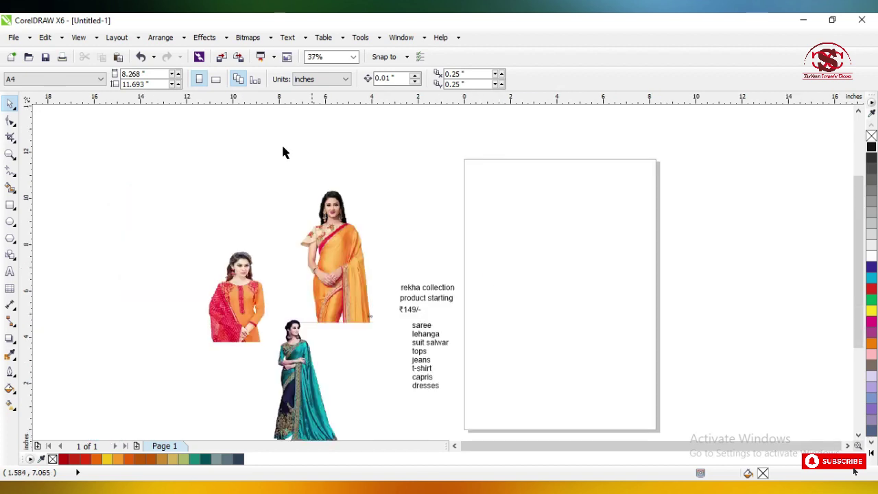
{"action": "left_click", "coordinate": [312, 80]}
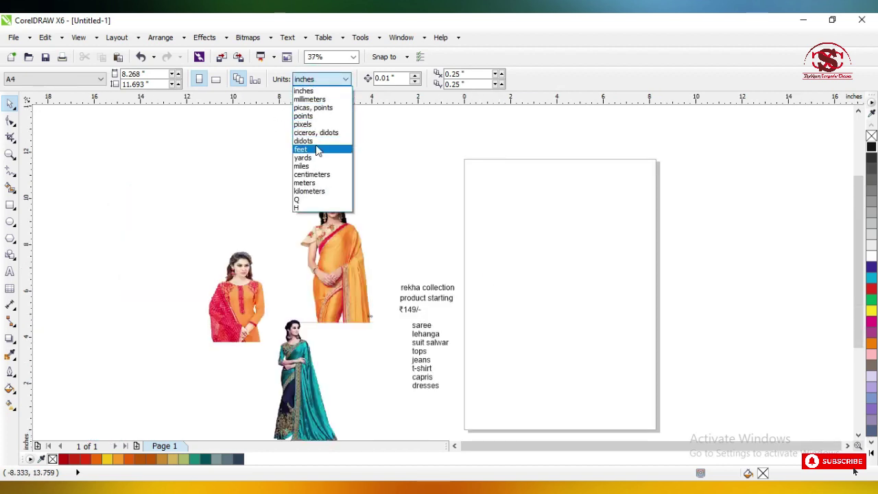
{"action": "left_click", "coordinate": [316, 151]}
{"action": "left_click", "coordinate": [556, 227]}
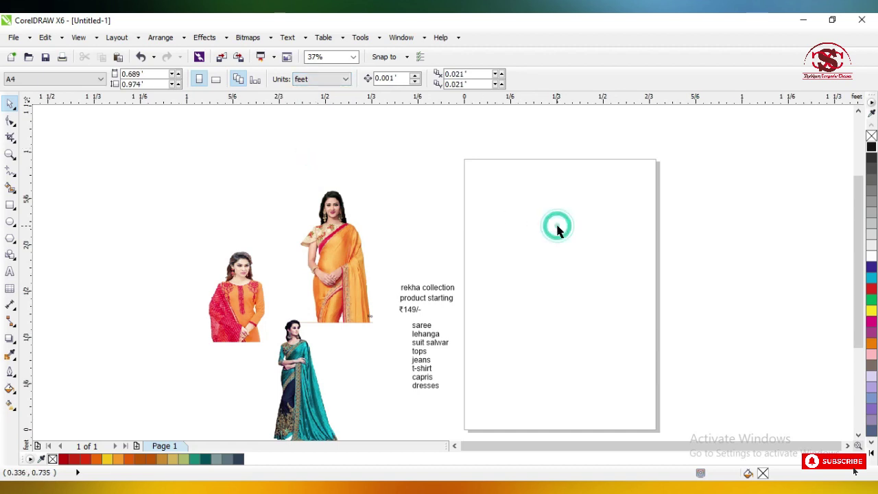
{"action": "double_click", "coordinate": [152, 75]}
{"action": "type", "text": "10"}
{"action": "key", "text": "Tab"}
{"action": "type", "text": "4"}
{"action": "key", "text": "Return"}
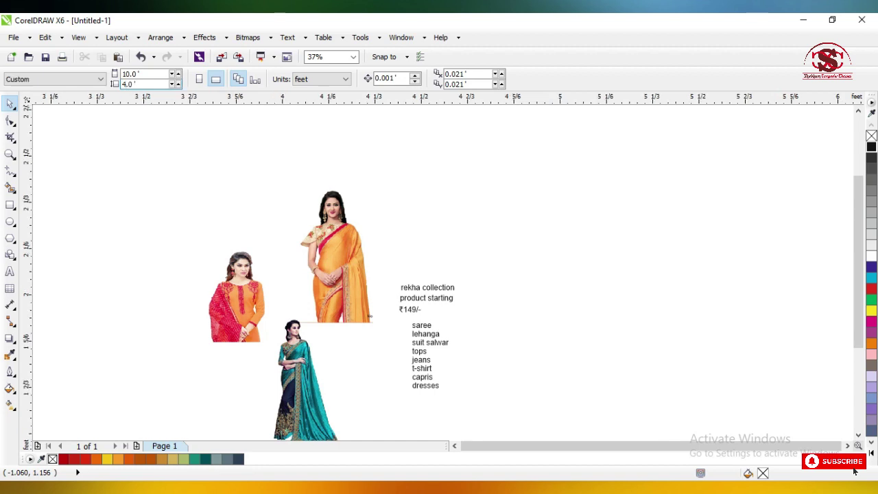
Move the three model photos and all the text together to the empty area just left of the page
{"action": "scroll", "coordinate": [505, 316], "scroll_direction": "down", "scroll_amount": 5}
{"action": "left_click_drag", "start_coordinate": [364, 206], "coordinate": [502, 336]}
{"action": "left_click_drag", "start_coordinate": [476, 302], "coordinate": [306, 340]}
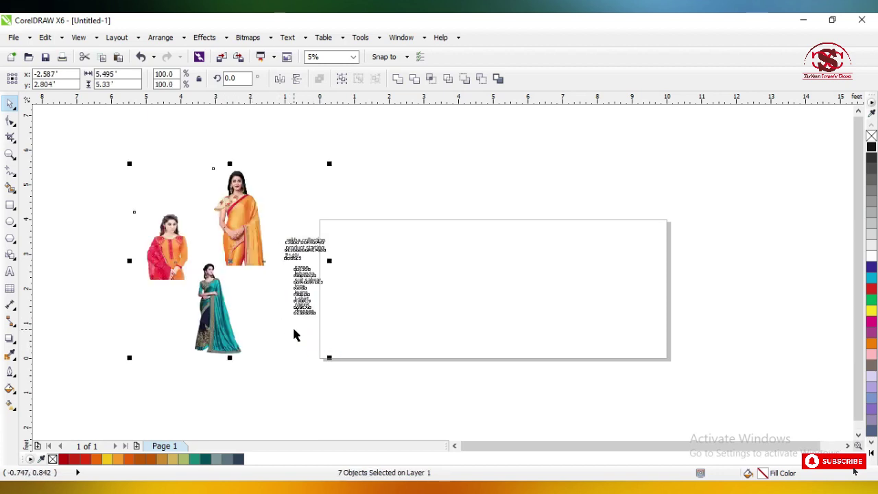
{"action": "left_click_drag", "start_coordinate": [274, 228], "coordinate": [259, 262]}
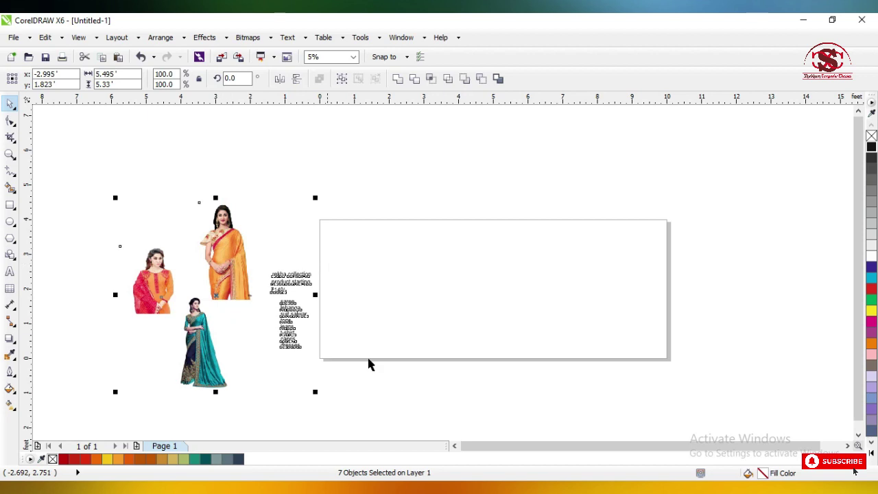
{"action": "left_click", "coordinate": [405, 374]}
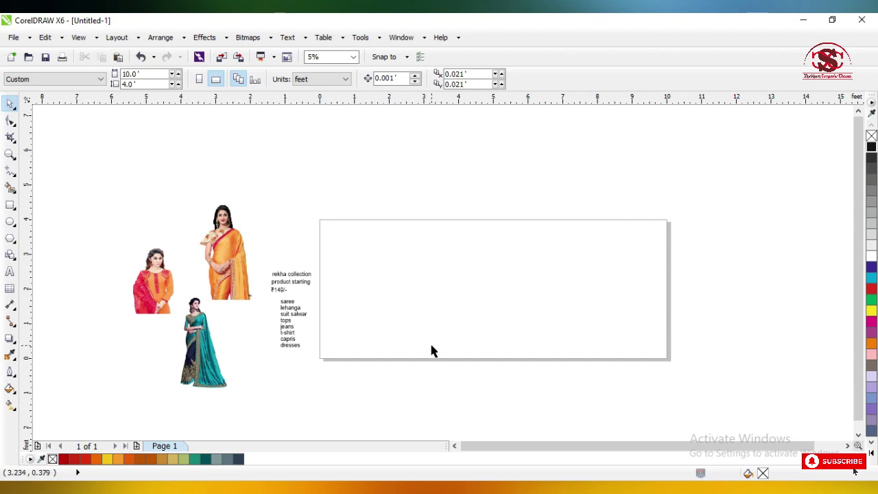
Create a page-sized rectangle and narrow it to a full-height strip about 0.475 feet wide along the page's left edge
{"action": "double_click", "coordinate": [10, 205]}
{"action": "left_click", "coordinate": [11, 103]}
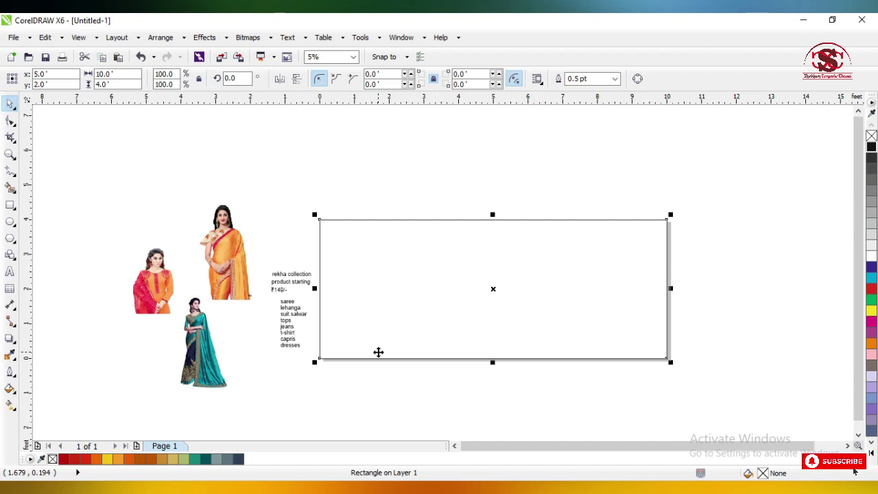
{"action": "left_click_drag", "start_coordinate": [670, 288], "coordinate": [339, 288]}
{"action": "scroll", "coordinate": [352, 312], "scroll_direction": "up", "scroll_amount": 1}
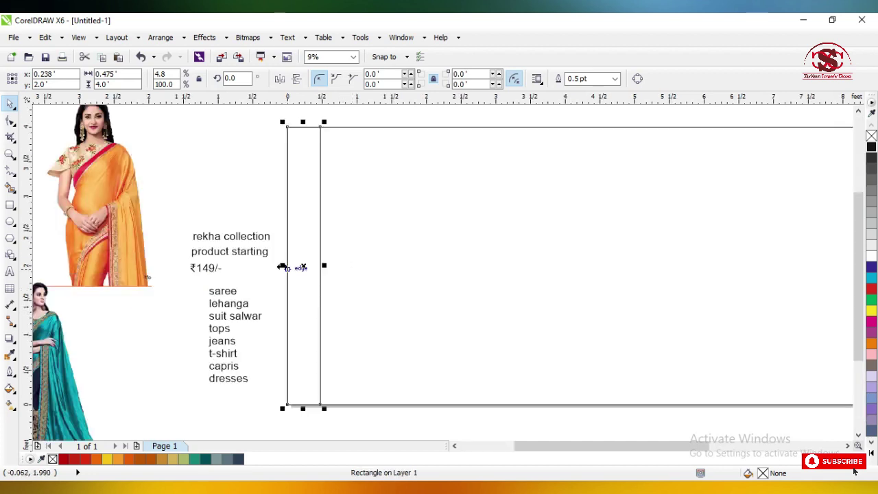
Mirror a copy of the strip against its right side and repeat the duplication to get 15 adjoining strips
{"action": "left_click_drag", "start_coordinate": [282, 267], "coordinate": [339, 265]}
{"action": "scroll", "coordinate": [300, 252], "scroll_direction": "down", "scroll_amount": 1}
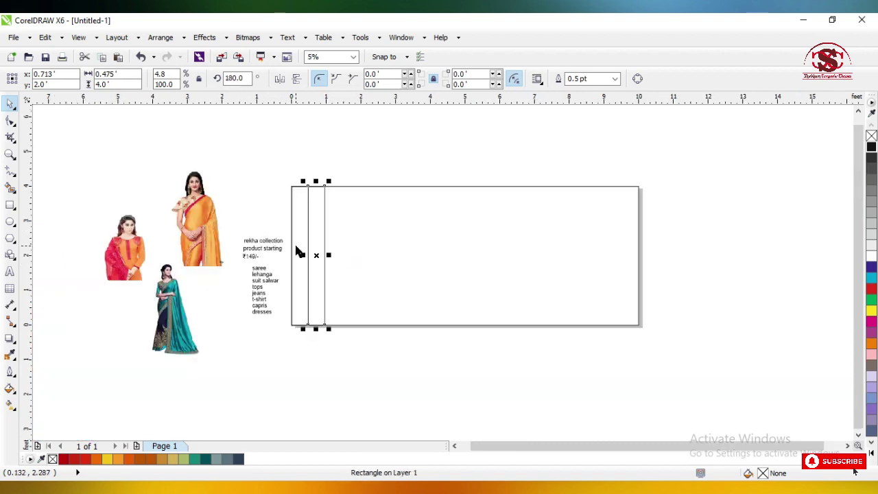
{"action": "key", "text": "ctrl+r"}
{"action": "key", "text": "ctrl+r"}
{"action": "key", "text": "ctrl+r"}
{"action": "key", "text": "ctrl+r"}
{"action": "key", "text": "ctrl+r"}
{"action": "key", "text": "ctrl+r"}
{"action": "key", "text": "ctrl+r"}
{"action": "key", "text": "ctrl+r"}
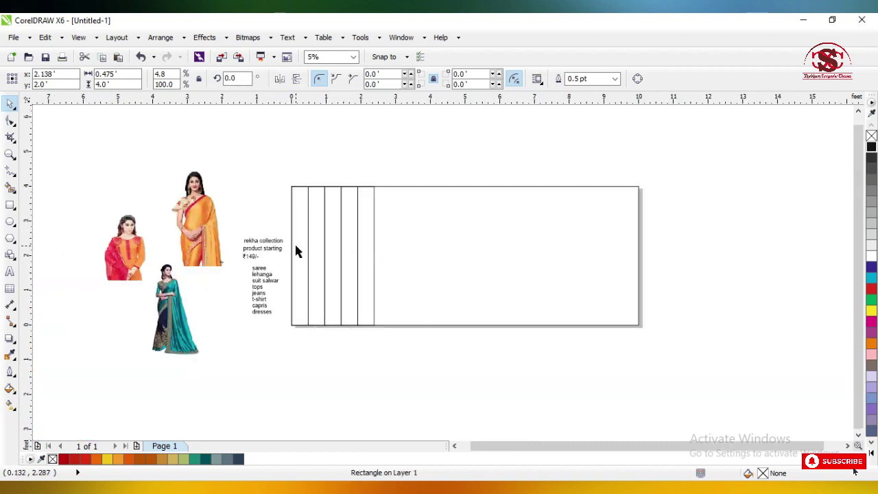
{"action": "key", "text": "ctrl+r"}
{"action": "key", "text": "ctrl+r"}
{"action": "key", "text": "ctrl+r"}
{"action": "key", "text": "ctrl+r"}
{"action": "key", "text": "ctrl+r"}
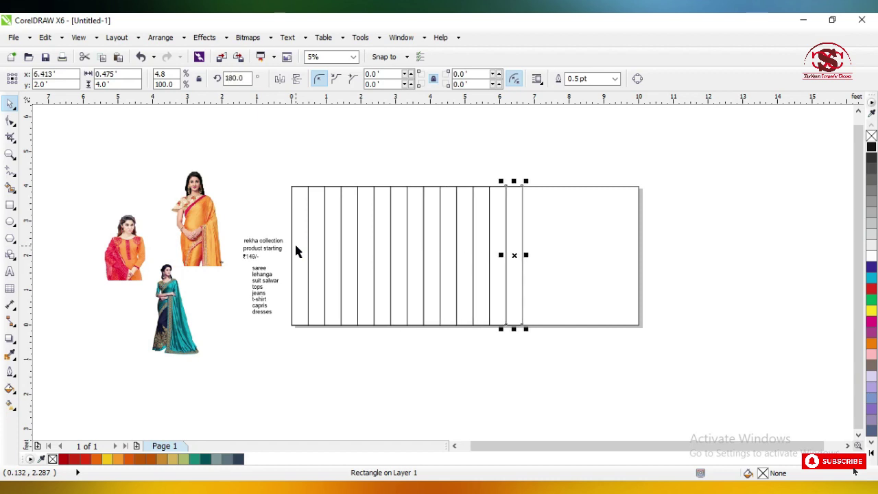
Stretch all 15 strips together horizontally so they span the full 10-foot page width
{"action": "left_click_drag", "start_coordinate": [270, 157], "coordinate": [620, 330]}
{"action": "scroll", "coordinate": [683, 240], "scroll_direction": "up", "scroll_amount": 2}
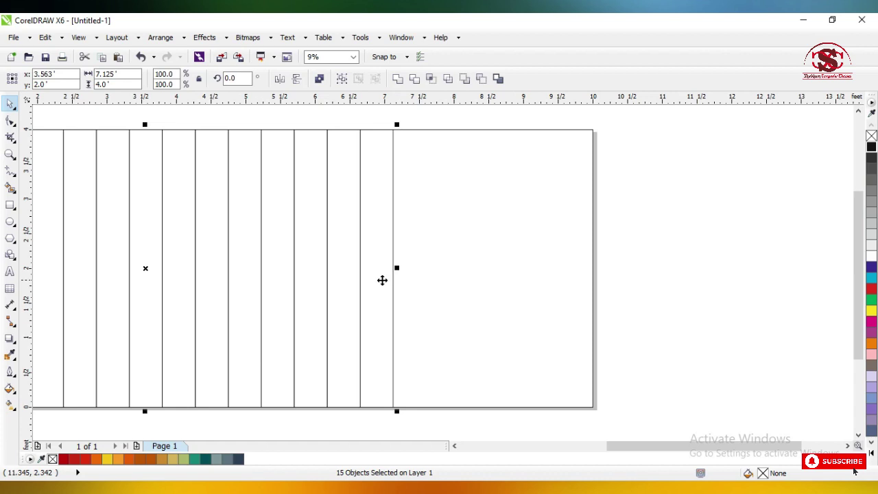
{"action": "left_click_drag", "start_coordinate": [398, 267], "coordinate": [597, 267]}
{"action": "scroll", "coordinate": [596, 267], "scroll_direction": "down", "scroll_amount": 2}
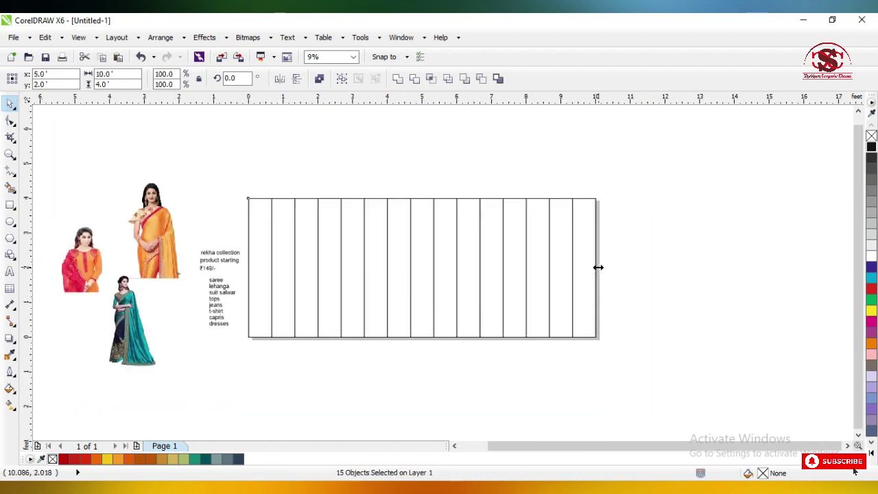
{"action": "left_click", "coordinate": [731, 307]}
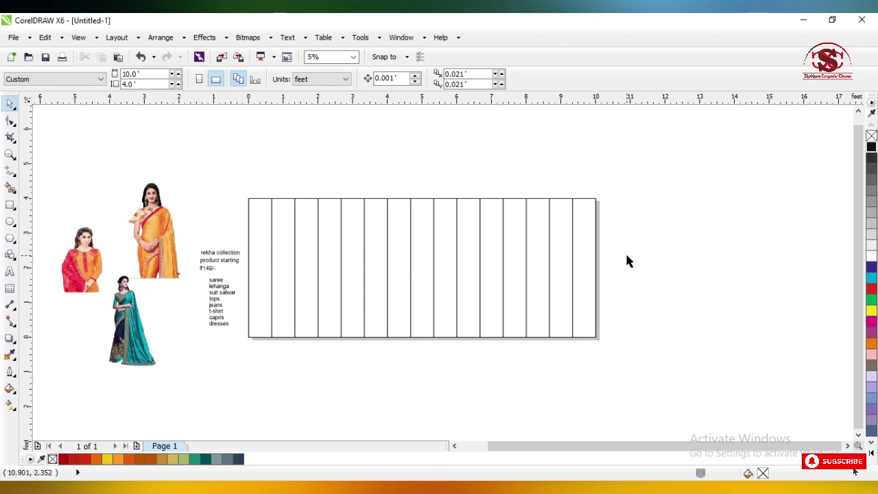
Fill the first four strips from the left with navy, slate grey, grey-green and dark teal from the document colours
{"action": "left_click", "coordinate": [259, 269]}
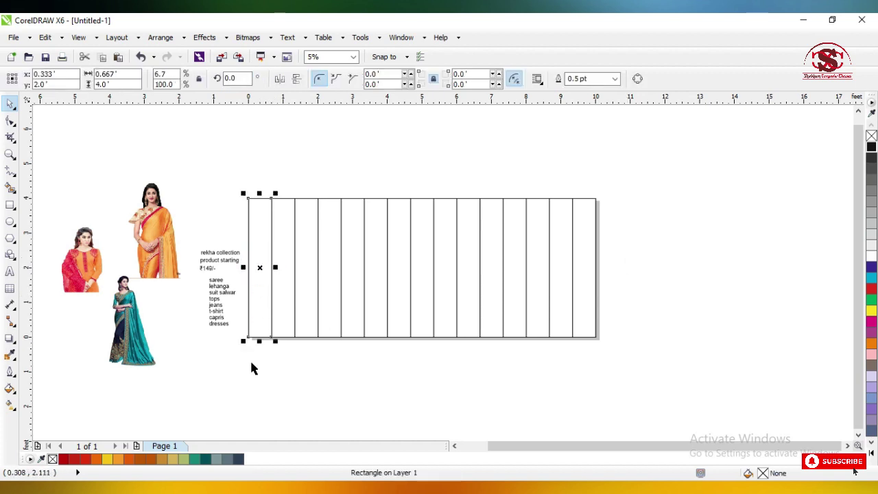
{"action": "left_click", "coordinate": [238, 459]}
{"action": "left_click", "coordinate": [281, 328]}
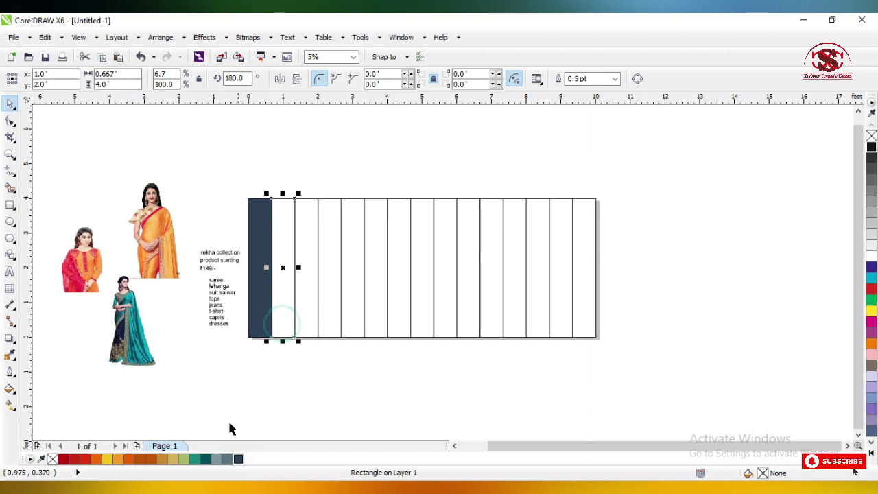
{"action": "left_click", "coordinate": [227, 459]}
{"action": "left_click", "coordinate": [310, 314]}
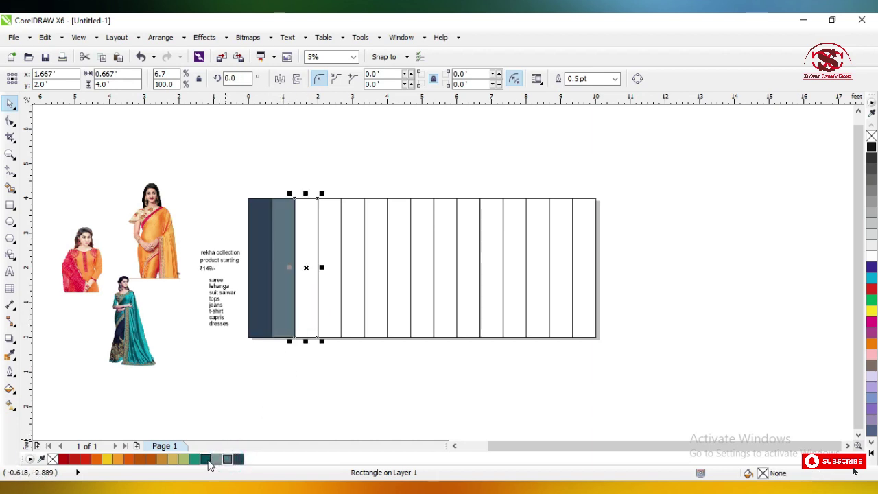
{"action": "left_click", "coordinate": [218, 459]}
{"action": "left_click", "coordinate": [323, 308]}
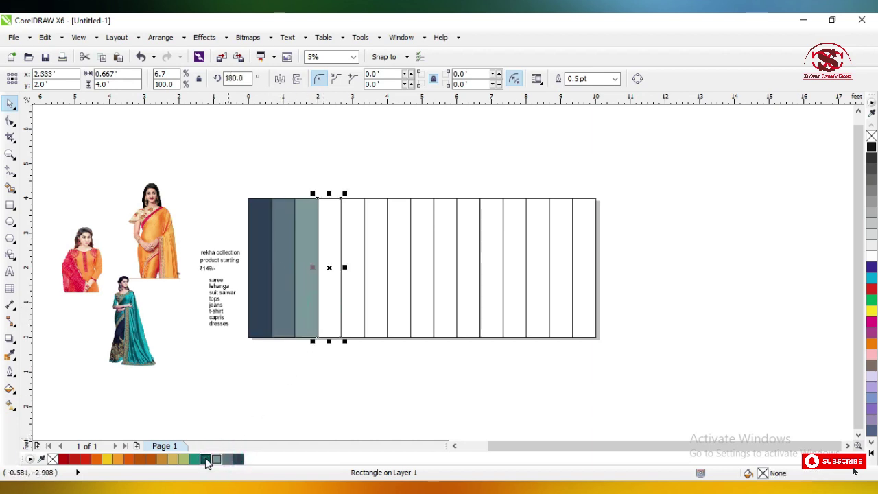
{"action": "left_click", "coordinate": [205, 459]}
Fill the fifth to eighth strips with green, olive green, gold (C10 M24 Y73 K11) and rust orange (C4 M70 Y100 K22)
{"action": "left_click", "coordinate": [351, 334]}
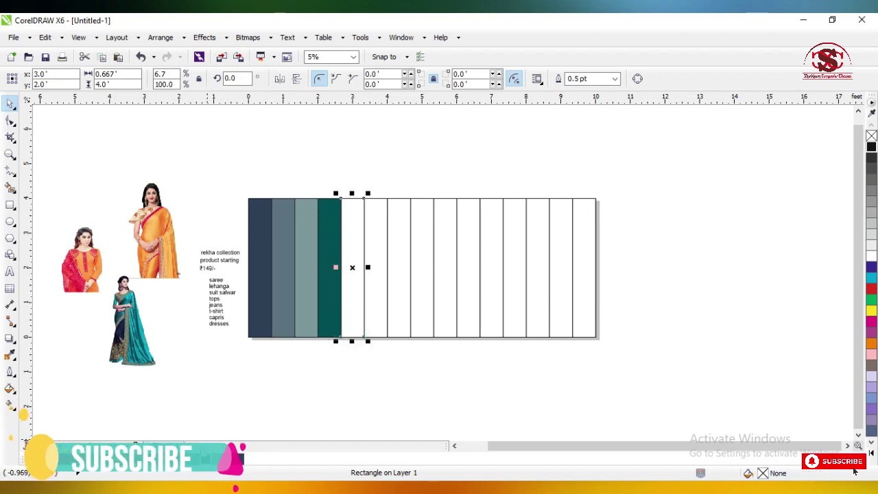
{"action": "left_click", "coordinate": [194, 459]}
{"action": "left_click", "coordinate": [378, 317]}
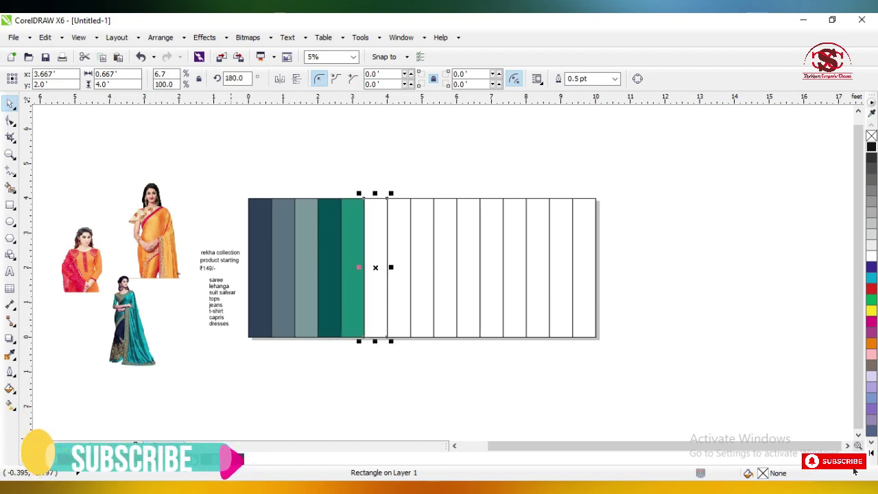
{"action": "left_click", "coordinate": [233, 459]}
{"action": "left_click", "coordinate": [402, 299]}
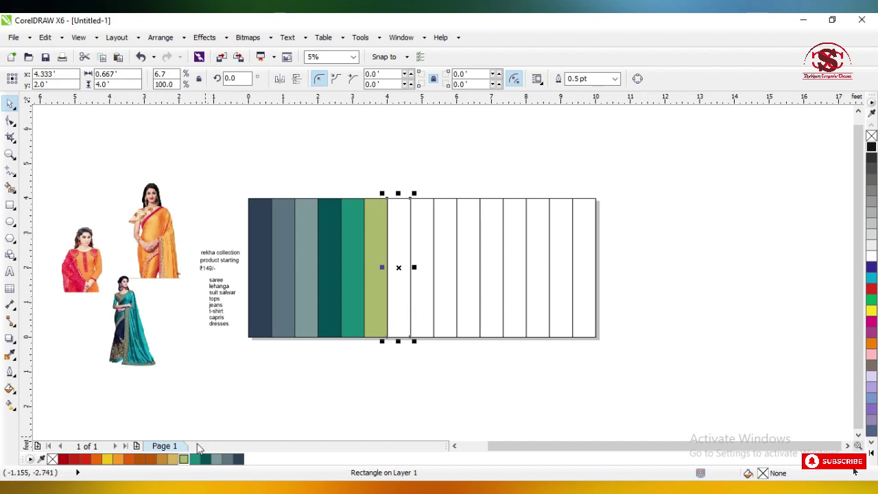
{"action": "left_click", "coordinate": [172, 458]}
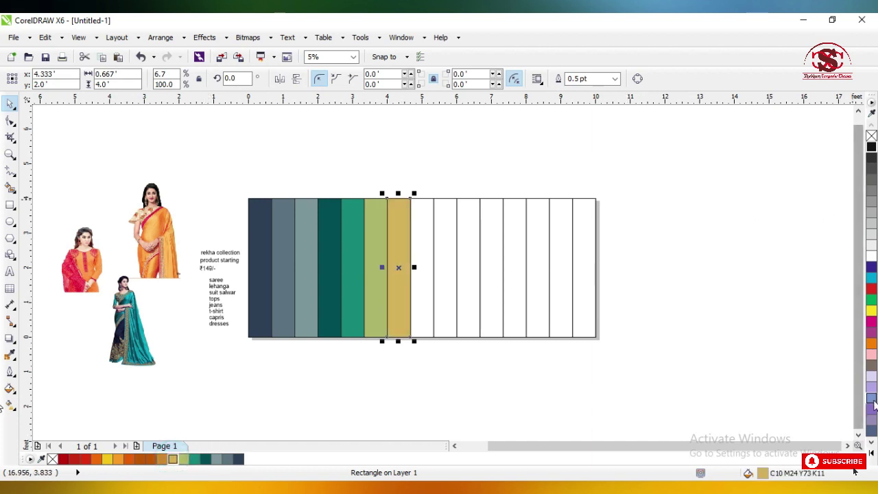
{"action": "left_click", "coordinate": [417, 299]}
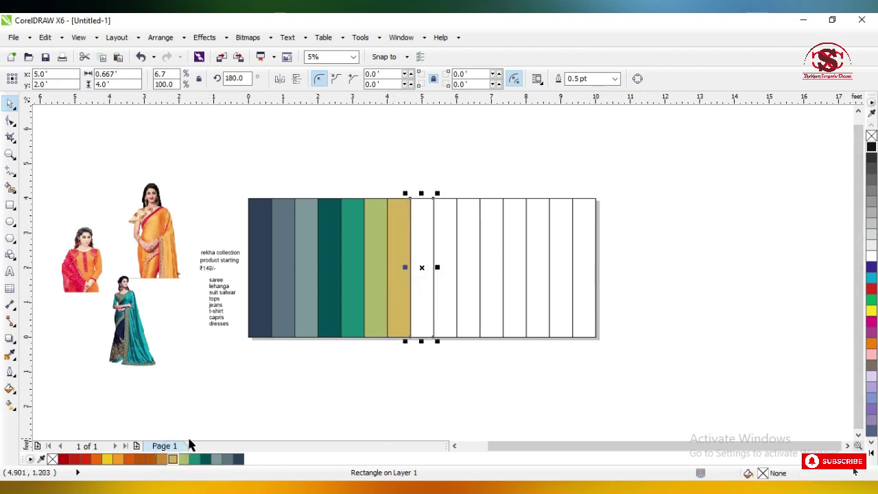
{"action": "left_click", "coordinate": [153, 459]}
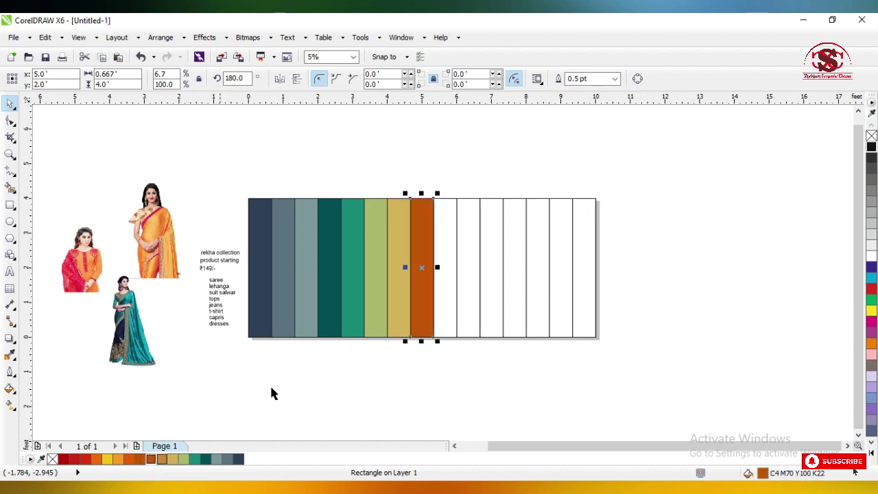
Fill the ninth to eleventh strips with brownish orange, deep orange and light orange (C0 M47 Y93 K0)
{"action": "left_click", "coordinate": [446, 302]}
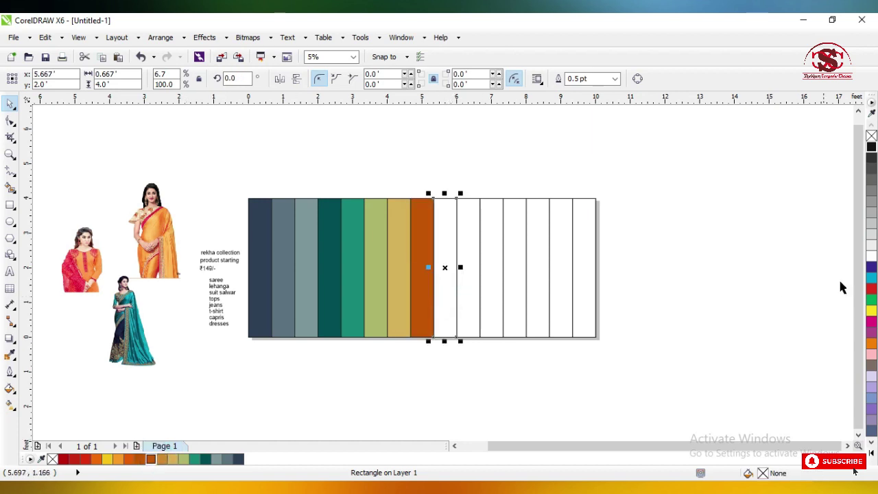
{"action": "left_click", "coordinate": [148, 459]}
{"action": "left_click", "coordinate": [467, 272]}
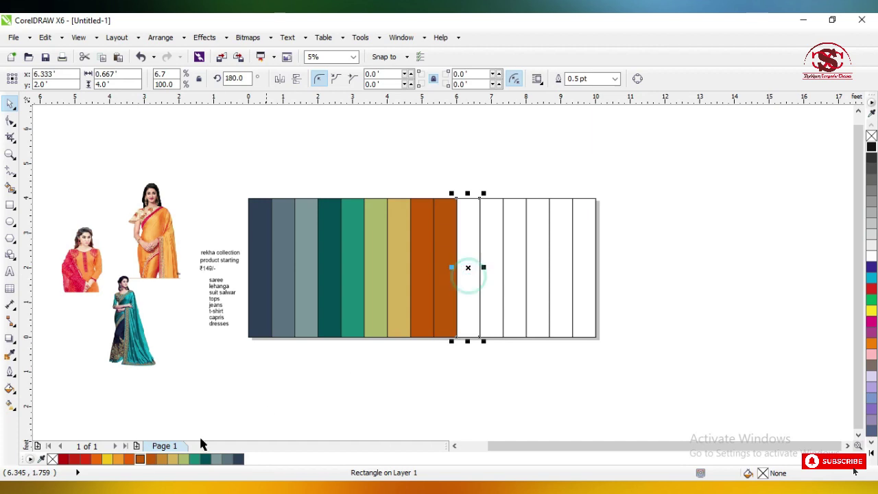
{"action": "left_click", "coordinate": [122, 458]}
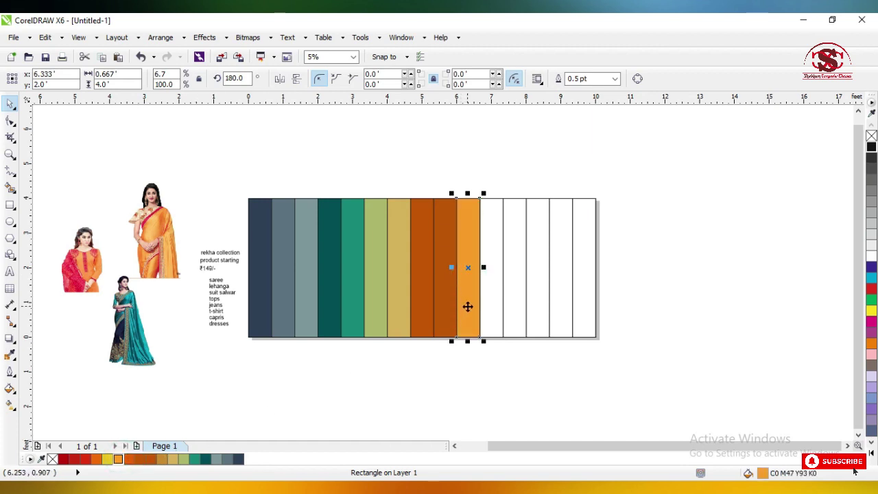
{"action": "left_click", "coordinate": [129, 459]}
{"action": "left_click", "coordinate": [489, 295]}
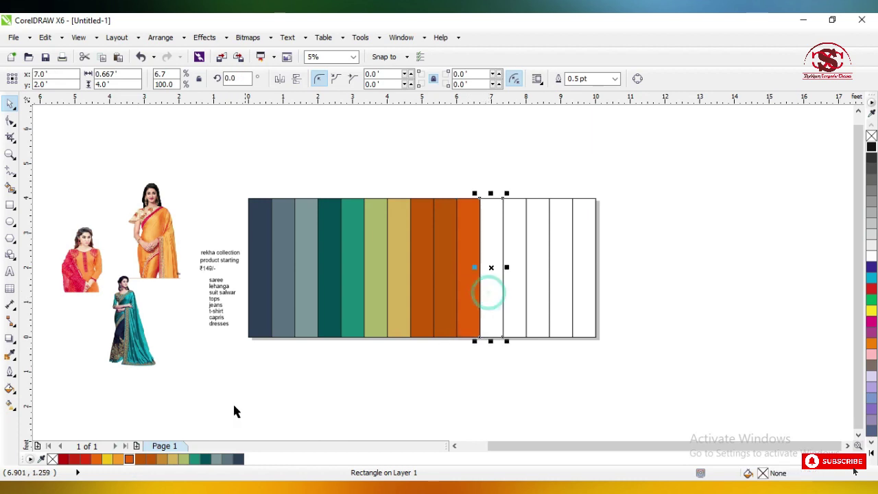
{"action": "left_click", "coordinate": [118, 458]}
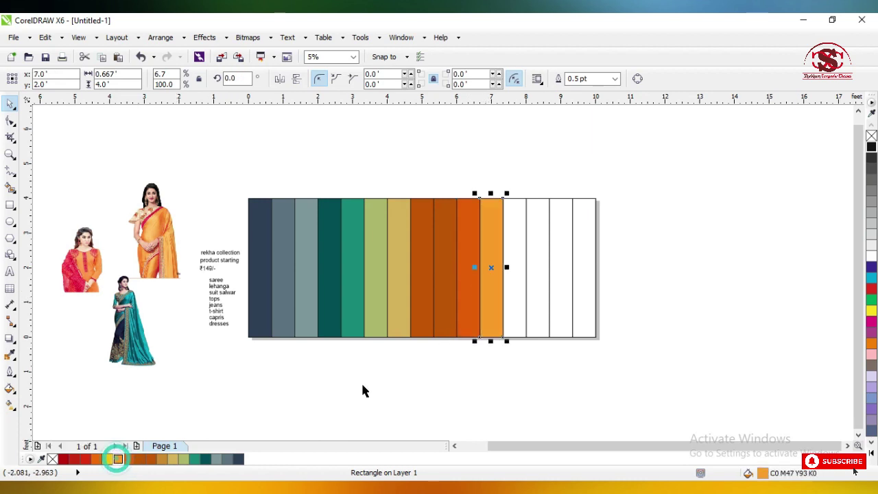
Fill the twelfth to fourteenth strips with yellow (C1 M19 Y96 K4), orange and red (C0 M93 Y100 K4)
{"action": "left_click", "coordinate": [509, 299]}
{"action": "left_click", "coordinate": [107, 459]}
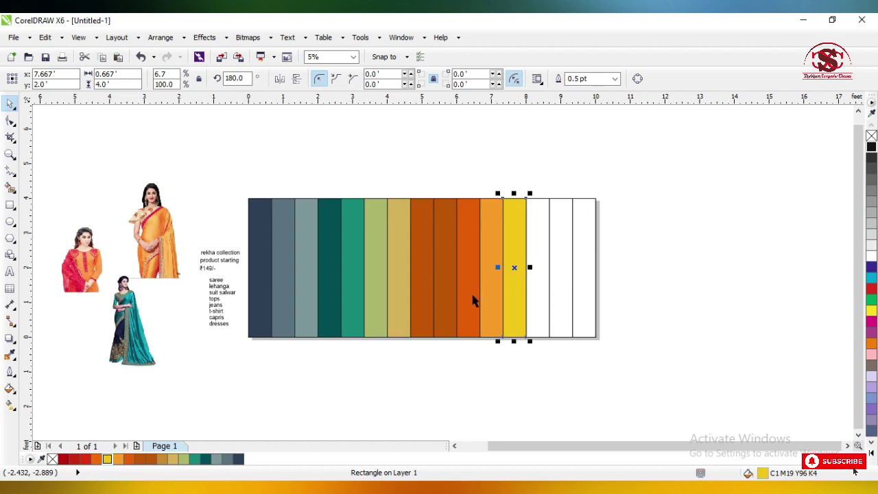
{"action": "left_click", "coordinate": [539, 285]}
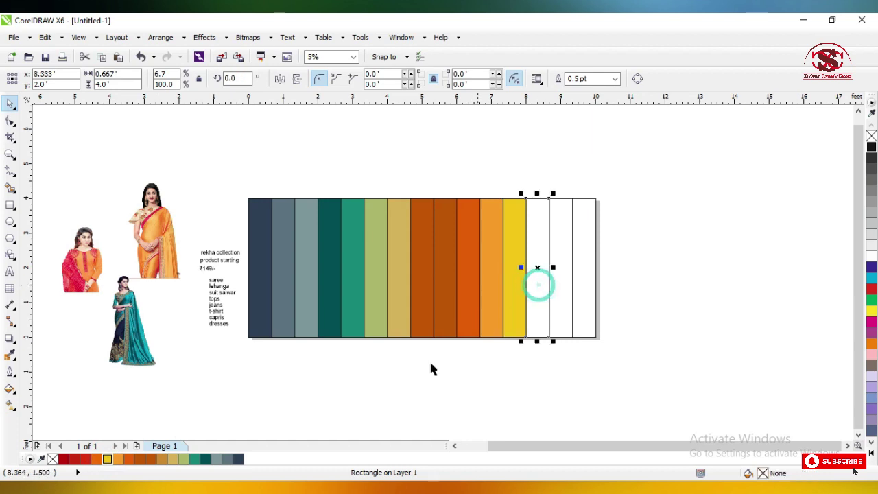
{"action": "left_click", "coordinate": [96, 459]}
{"action": "left_click", "coordinate": [556, 294]}
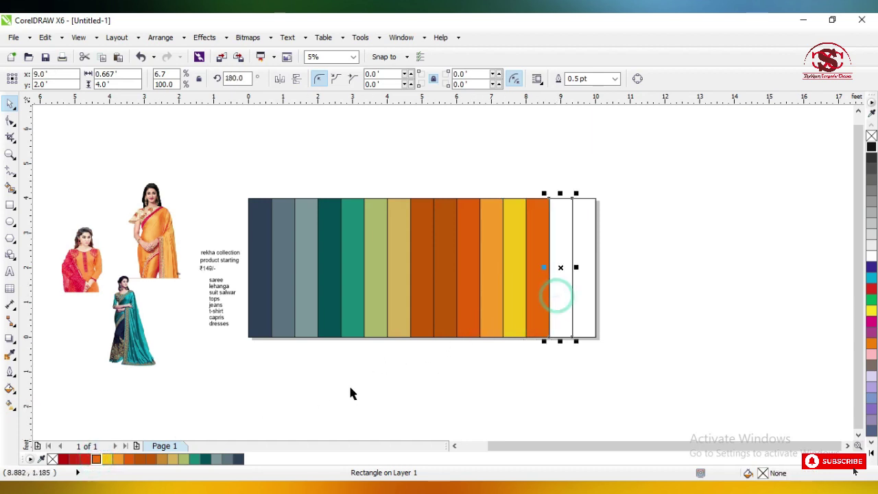
{"action": "left_click", "coordinate": [75, 459]}
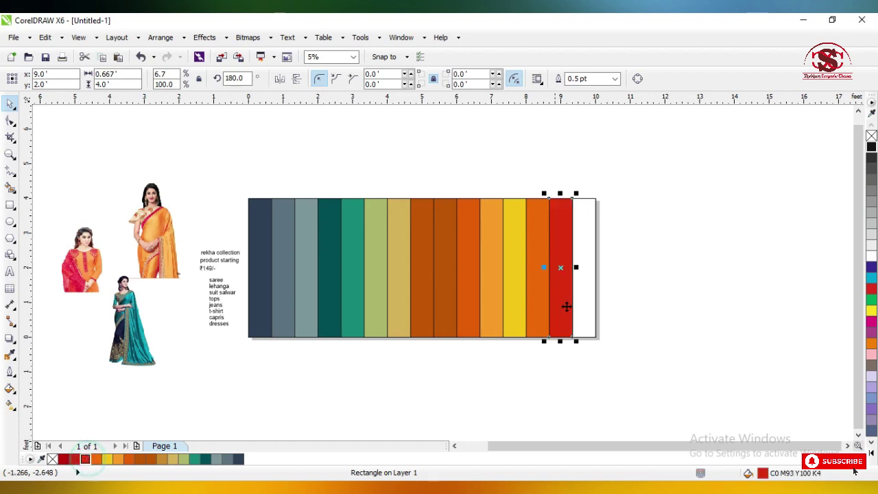
Fill the last strip at the banner's right end with dark red from the document colours
{"action": "left_click", "coordinate": [592, 294]}
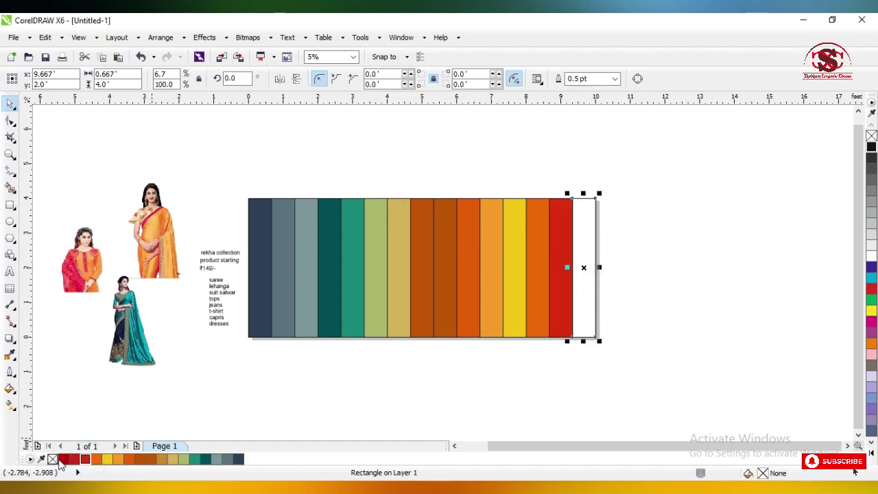
{"action": "left_click", "coordinate": [63, 459]}
{"action": "left_click", "coordinate": [589, 394]}
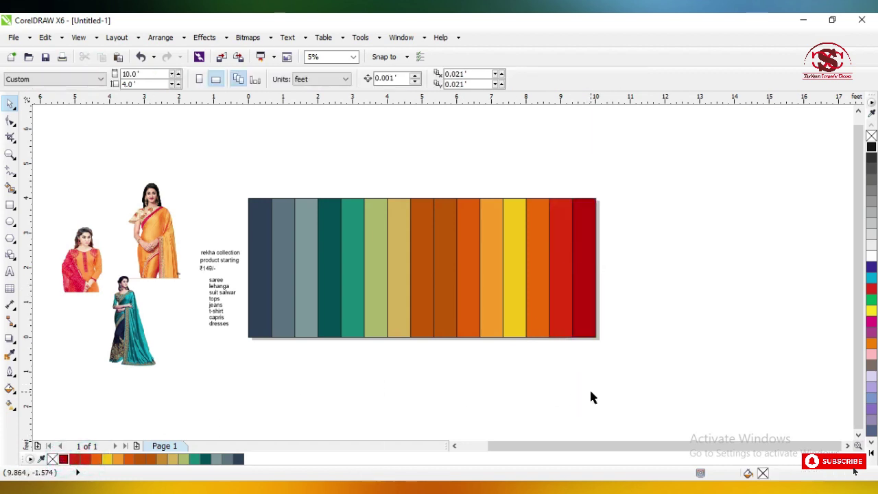
Remove the outlines from all the coloured strips and group them into one object
{"action": "left_click_drag", "start_coordinate": [233, 172], "coordinate": [645, 361]}
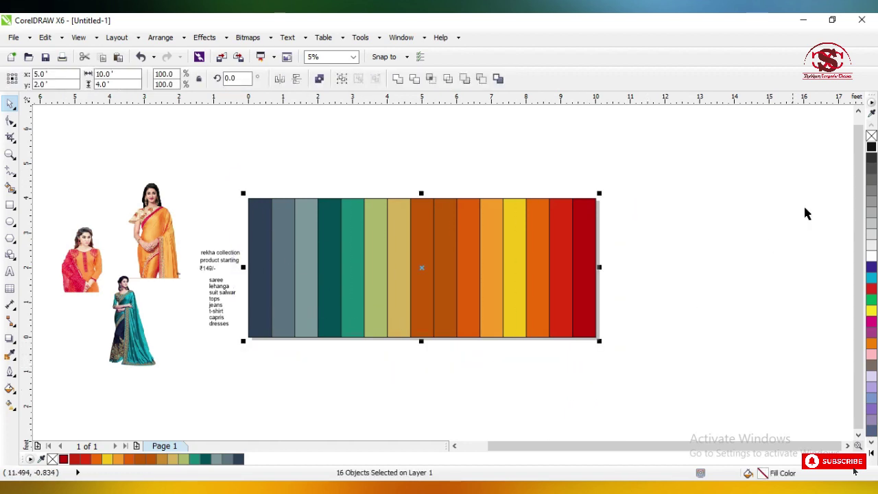
{"action": "right_click", "coordinate": [872, 138]}
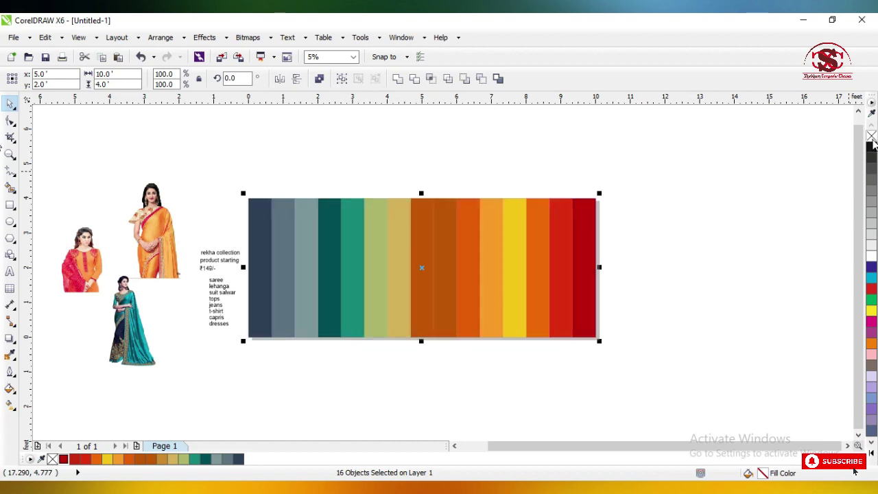
{"action": "key", "text": "ctrl+g"}
{"action": "left_click_drag", "start_coordinate": [450, 294], "coordinate": [544, 187]}
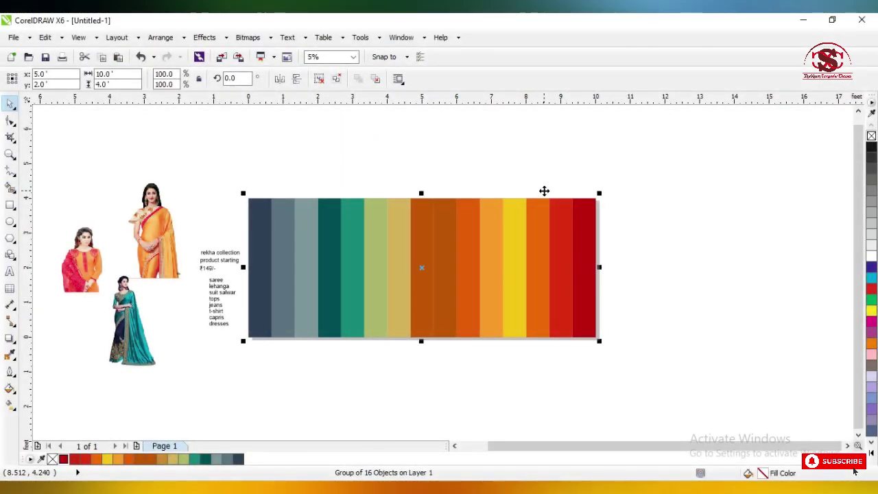
{"action": "left_click", "coordinate": [267, 164]}
Move the "rekha collection" text above the banner and change its case to UPPERCASE
{"action": "left_click", "coordinate": [221, 248]}
{"action": "left_click_drag", "start_coordinate": [221, 248], "coordinate": [398, 157]}
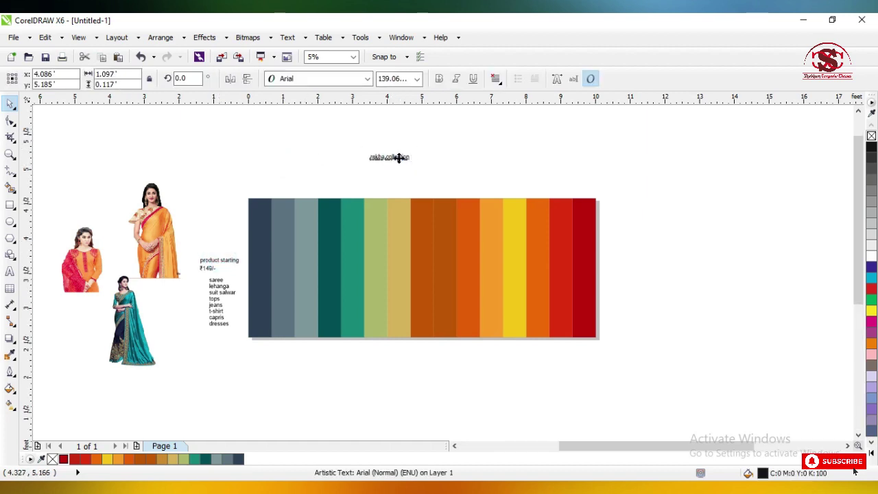
{"action": "scroll", "coordinate": [398, 157], "scroll_direction": "up", "scroll_amount": 2}
{"action": "scroll", "coordinate": [398, 157], "scroll_direction": "up", "scroll_amount": 2}
{"action": "double_click", "coordinate": [397, 154]}
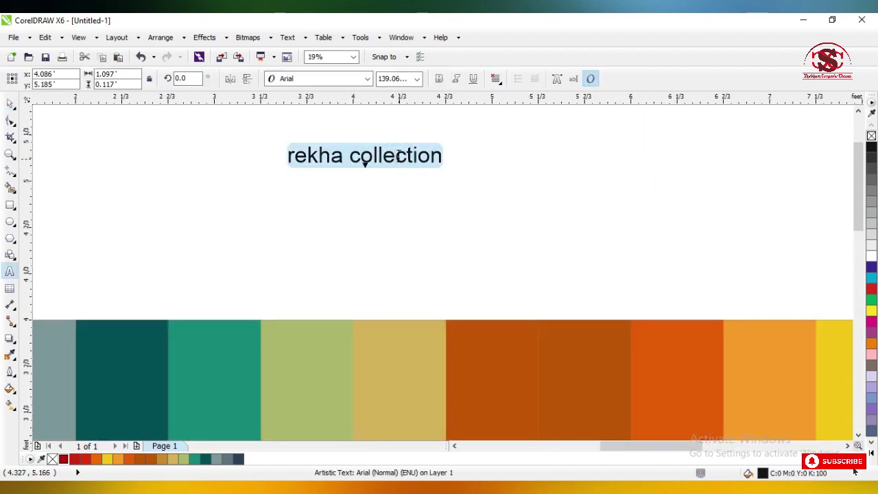
{"action": "key", "text": "shift+F3"}
{"action": "key", "text": "Down"}
{"action": "key", "text": "Down"}
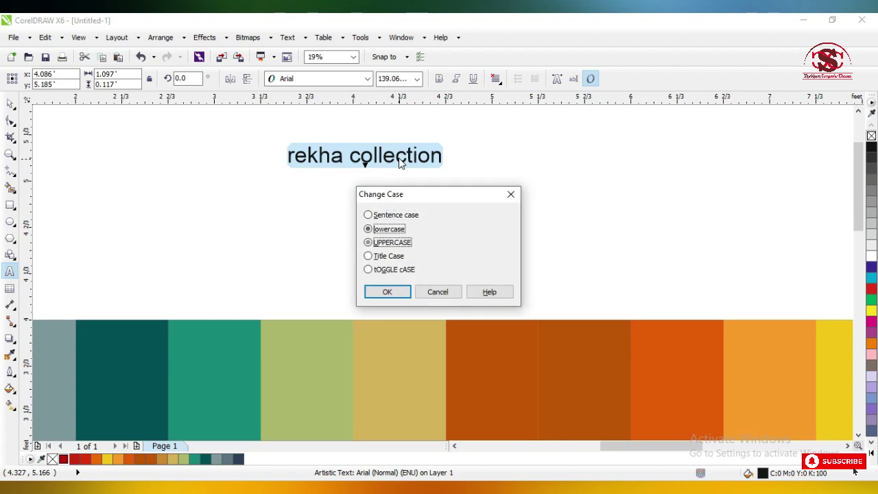
{"action": "key", "text": "Return"}
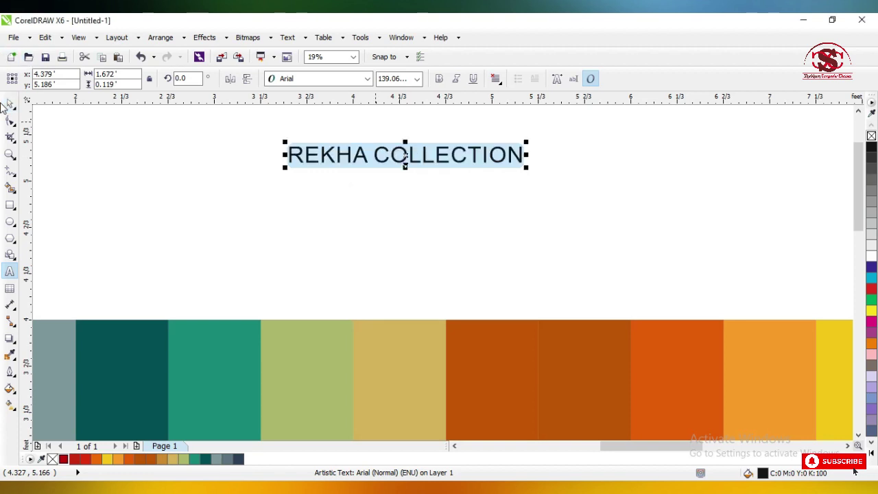
{"action": "left_click", "coordinate": [19, 102]}
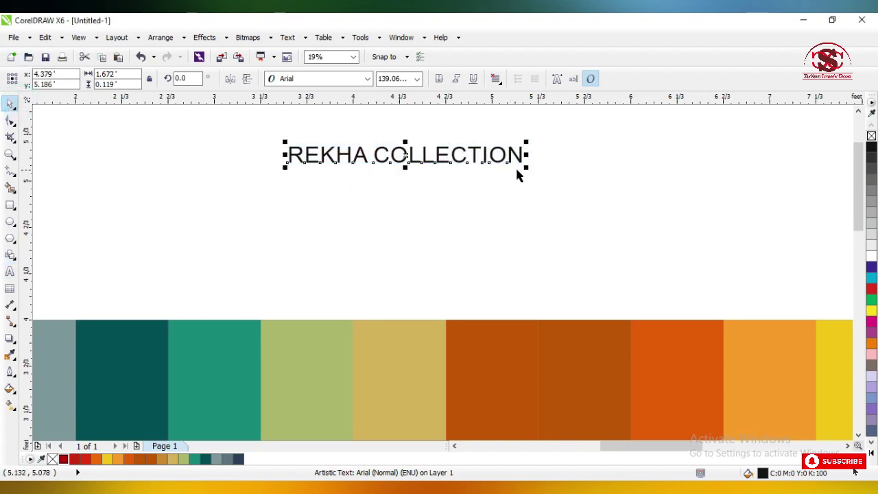
Enlarge the REKHA COLLECTION text to about 2.9 feet wide and set its font to Renfrew
{"action": "left_click_drag", "start_coordinate": [526, 166], "coordinate": [692, 231]}
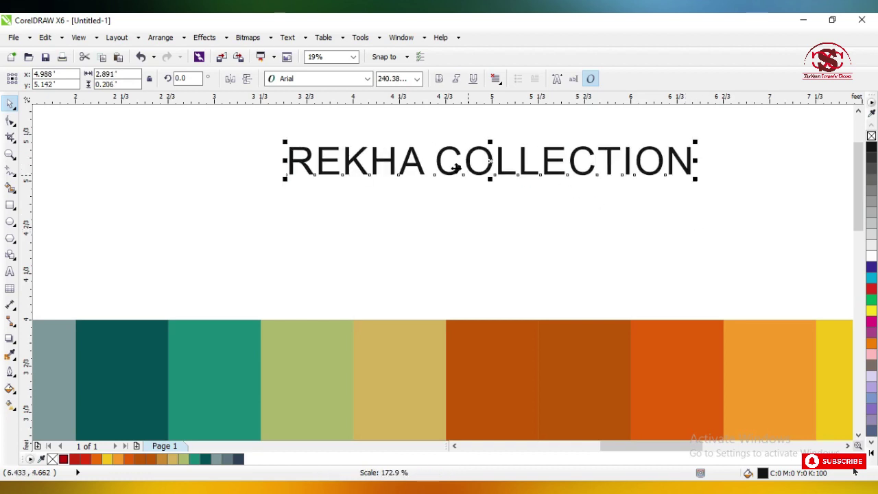
{"action": "scroll", "coordinate": [460, 158], "scroll_direction": "down", "scroll_amount": 1}
{"action": "scroll", "coordinate": [461, 159], "scroll_direction": "down", "scroll_amount": 1}
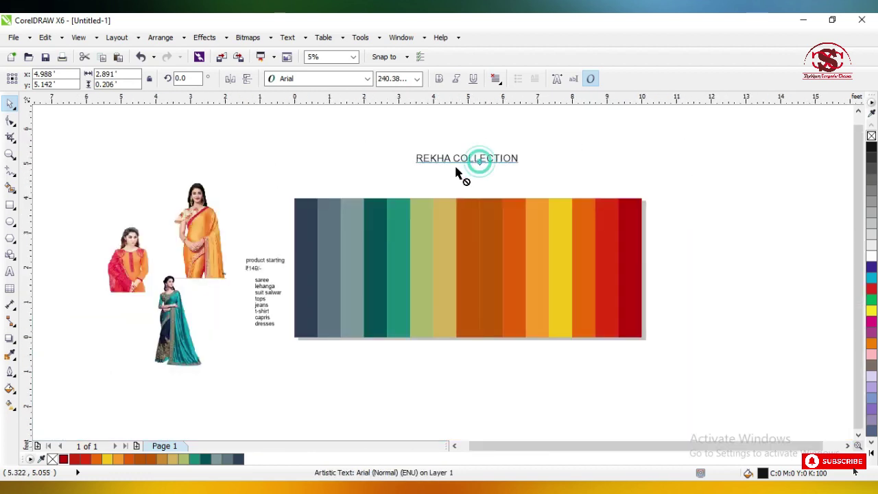
{"action": "scroll", "coordinate": [415, 145], "scroll_direction": "up", "scroll_amount": 1}
{"action": "left_click", "coordinate": [343, 80]}
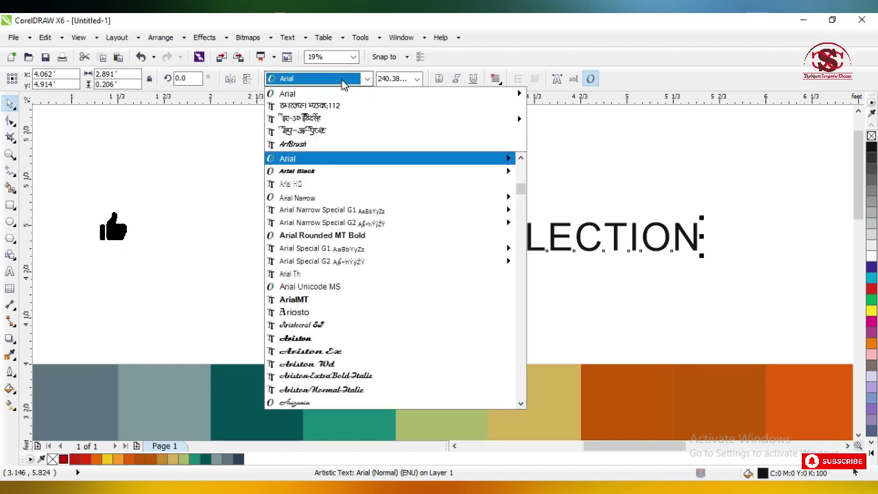
{"action": "scroll", "coordinate": [343, 80], "scroll_direction": "down", "scroll_amount": 15}
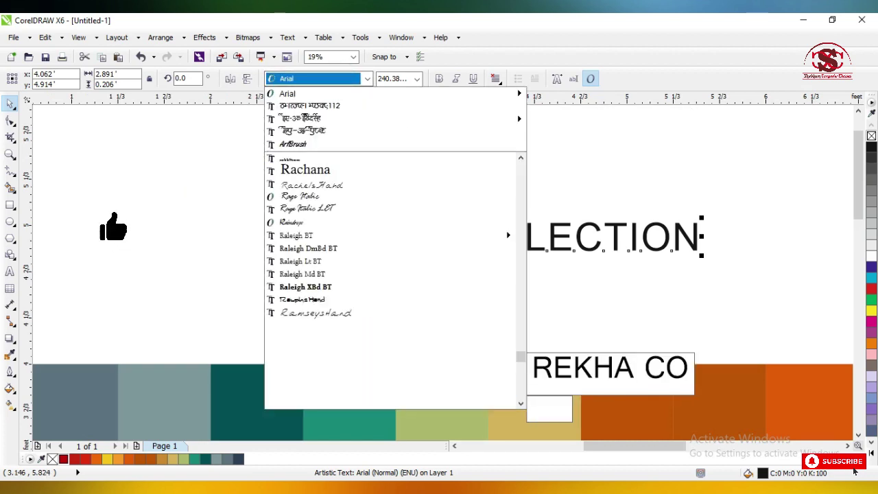
{"action": "scroll", "coordinate": [343, 81], "scroll_direction": "down", "scroll_amount": 18}
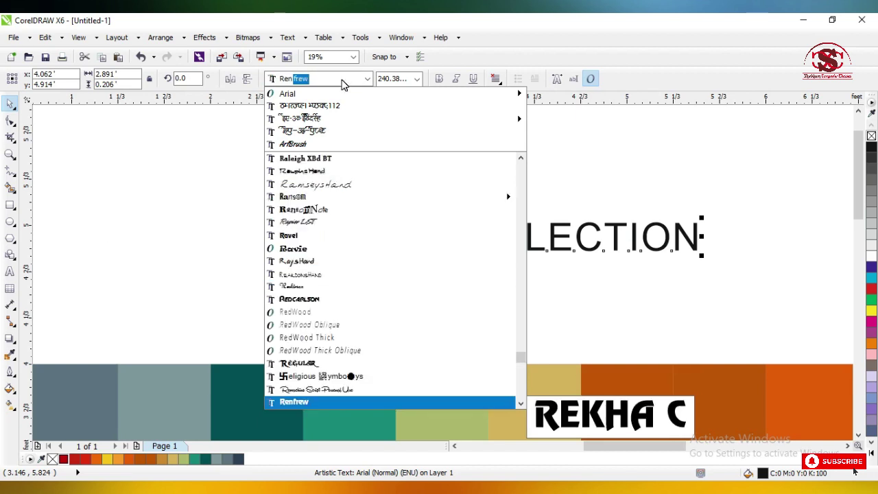
{"action": "key", "text": "Return"}
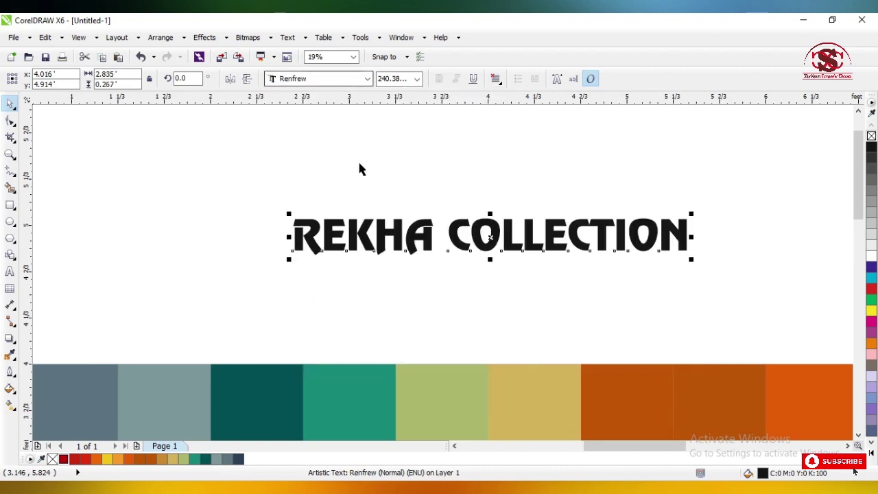
{"action": "scroll", "coordinate": [423, 159], "scroll_direction": "down", "scroll_amount": 3}
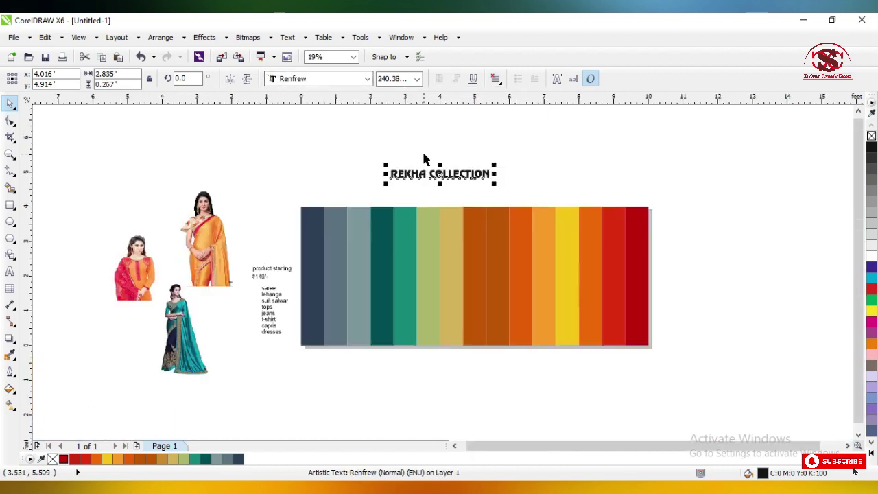
Place the orange-saree model in front of the strips at the banner's right end, enlarged to about 2.47 by 4.5 feet
{"action": "left_click", "coordinate": [205, 256]}
{"action": "left_click_drag", "start_coordinate": [204, 243], "coordinate": [622, 311]}
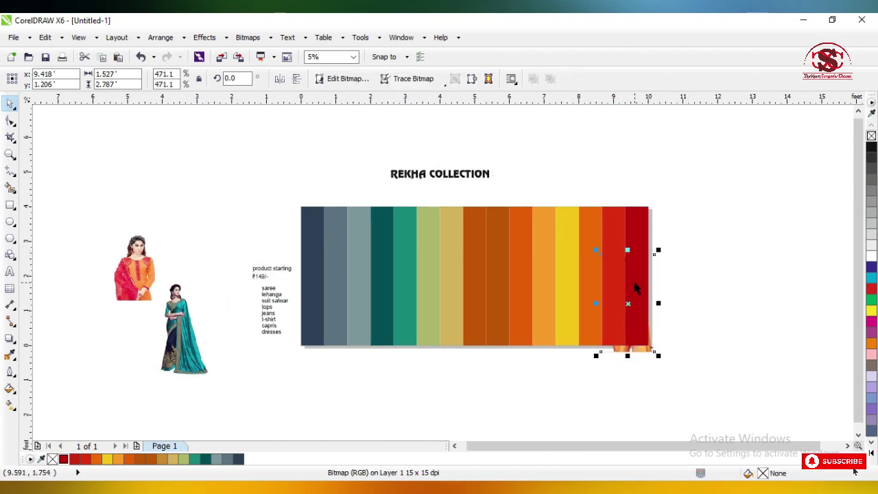
{"action": "key", "text": "shift+Page_Up"}
{"action": "scroll", "coordinate": [636, 267], "scroll_direction": "up", "scroll_amount": 2}
{"action": "left_click_drag", "start_coordinate": [676, 240], "coordinate": [711, 192]}
{"action": "left_click_drag", "start_coordinate": [633, 308], "coordinate": [605, 295]}
{"action": "scroll", "coordinate": [613, 294], "scroll_direction": "down", "scroll_amount": 2}
{"action": "scroll", "coordinate": [613, 295], "scroll_direction": "up", "scroll_amount": 2}
{"action": "left_click_drag", "start_coordinate": [669, 151], "coordinate": [674, 141]}
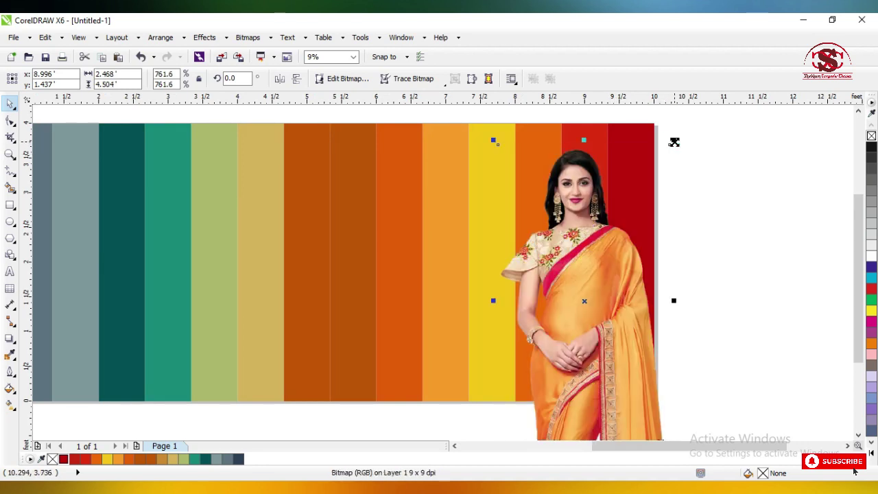
{"action": "scroll", "coordinate": [674, 141], "scroll_direction": "down", "scroll_amount": 1}
{"action": "left_click", "coordinate": [712, 213]}
Move the teal-saree picture from beside the banner to just below its middle
{"action": "left_click_drag", "start_coordinate": [449, 299], "coordinate": [561, 232]}
{"action": "scroll", "coordinate": [562, 233], "scroll_direction": "up", "scroll_amount": 1}
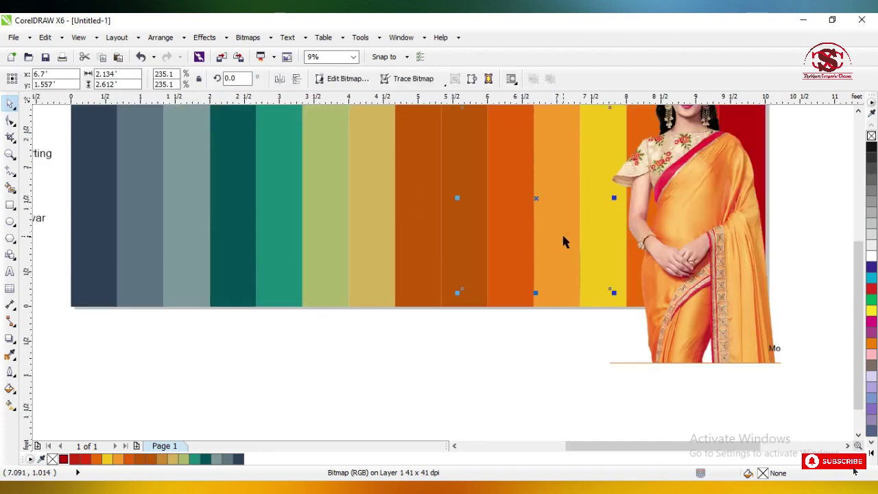
{"action": "scroll", "coordinate": [524, 236], "scroll_direction": "down", "scroll_amount": 1}
{"action": "left_click_drag", "start_coordinate": [539, 220], "coordinate": [502, 343]}
Place the salwar-suit model in front of the strips beside the orange-saree model, enlarged to about 3.35 feet square
{"action": "left_click_drag", "start_coordinate": [127, 201], "coordinate": [538, 227]}
{"action": "scroll", "coordinate": [549, 214], "scroll_direction": "up", "scroll_amount": 1}
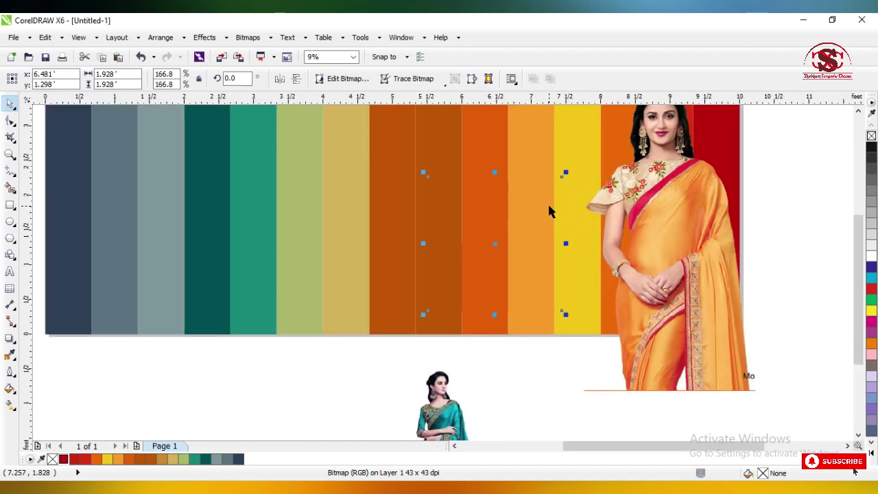
{"action": "left_click_drag", "start_coordinate": [564, 174], "coordinate": [605, 128]}
{"action": "scroll", "coordinate": [558, 239], "scroll_direction": "down", "scroll_amount": 1}
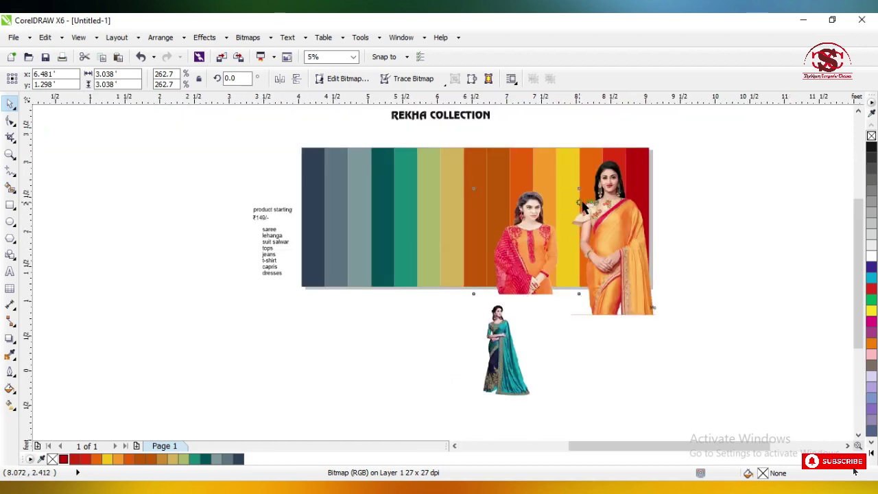
{"action": "scroll", "coordinate": [586, 196], "scroll_direction": "up", "scroll_amount": 1}
{"action": "left_click_drag", "start_coordinate": [580, 172], "coordinate": [590, 160]}
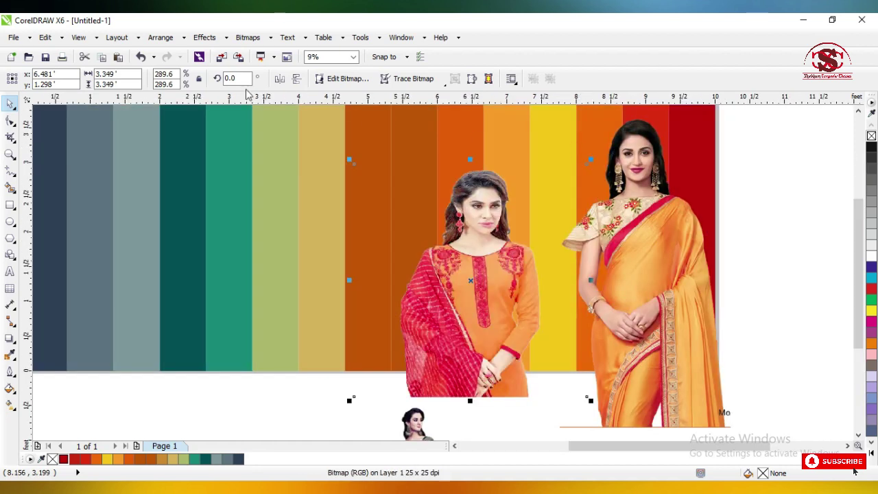
Mirror the salwar-suit model horizontally, move it against the orange-saree model and enlarge it to about 3.8 feet square
{"action": "left_click", "coordinate": [280, 79]}
{"action": "left_click_drag", "start_coordinate": [437, 231], "coordinate": [493, 234]}
{"action": "scroll", "coordinate": [493, 234], "scroll_direction": "down", "scroll_amount": 1}
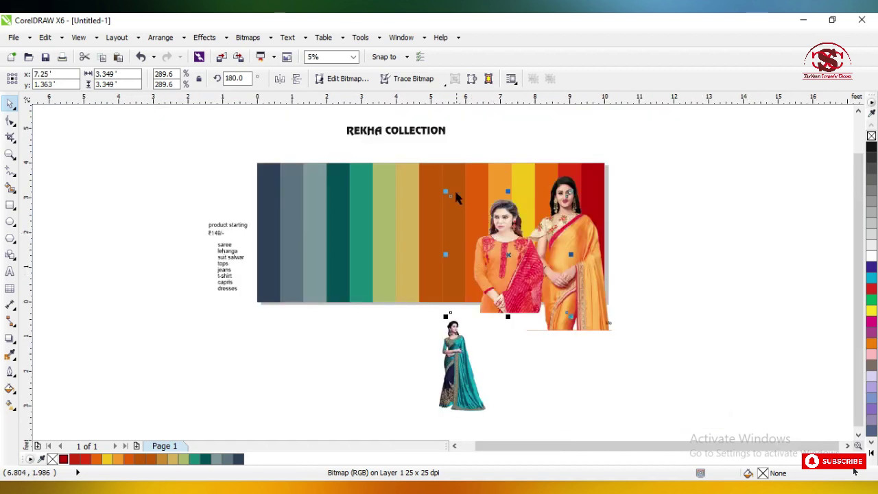
{"action": "left_click_drag", "start_coordinate": [442, 195], "coordinate": [428, 178]}
{"action": "left_click_drag", "start_coordinate": [486, 243], "coordinate": [499, 245]}
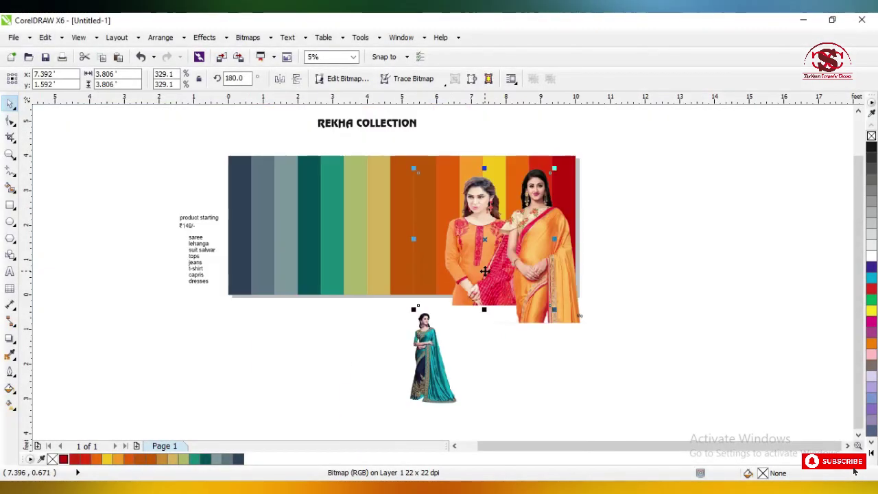
Scale the two large model pictures down together until the salwar-suit picture is about 3.63 feet wide
{"action": "left_click_drag", "start_coordinate": [629, 359], "coordinate": [506, 170]}
{"action": "scroll", "coordinate": [506, 170], "scroll_direction": "up", "scroll_amount": 1}
{"action": "left_click", "coordinate": [655, 165]}
{"action": "scroll", "coordinate": [659, 165], "scroll_direction": "down", "scroll_amount": 1}
{"action": "left_click", "coordinate": [711, 223]}
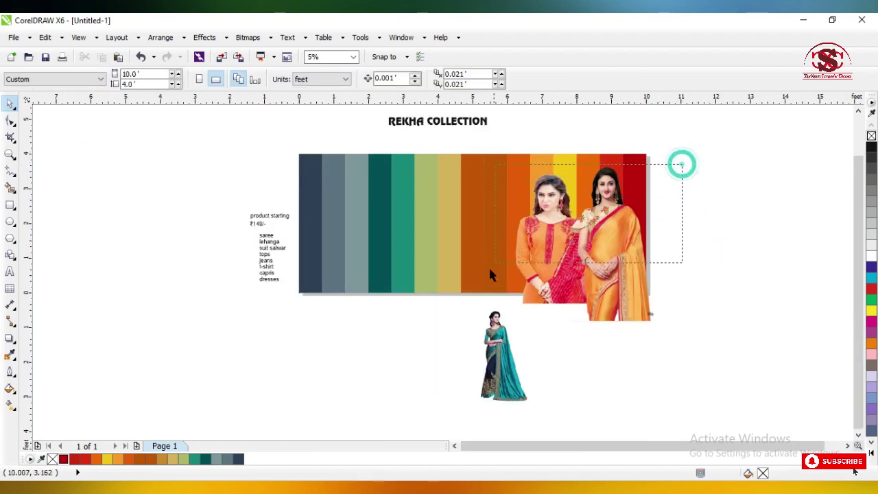
{"action": "left_click_drag", "start_coordinate": [490, 274], "coordinate": [490, 276]}
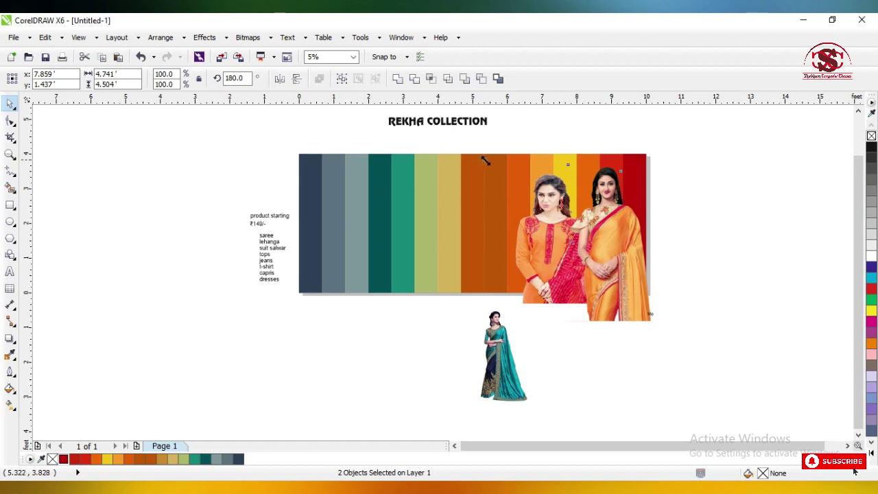
{"action": "left_click_drag", "start_coordinate": [485, 160], "coordinate": [489, 165]}
{"action": "left_click", "coordinate": [686, 258]}
Move the teal-saree picture onto the banner's middle strips and draw a circle about 1.34 feet across over its upper half
{"action": "left_click_drag", "start_coordinate": [516, 360], "coordinate": [501, 209]}
{"action": "scroll", "coordinate": [515, 166], "scroll_direction": "up", "scroll_amount": 1}
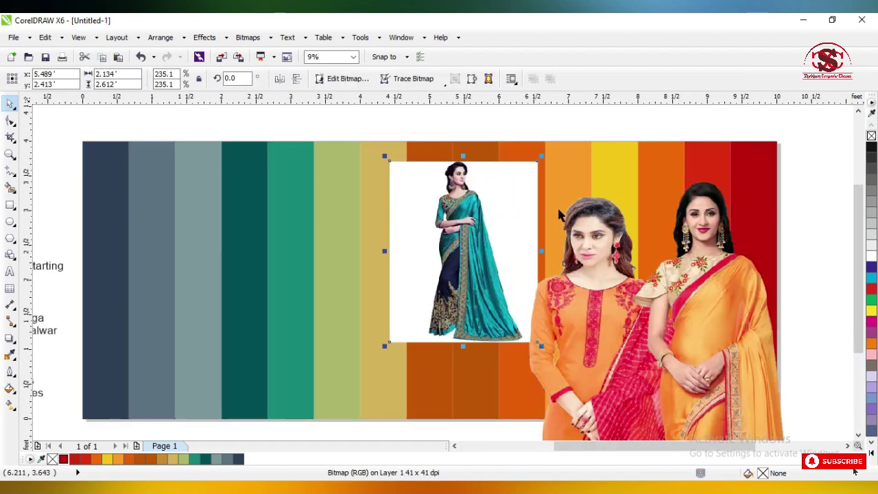
{"action": "left_click", "coordinate": [11, 222]}
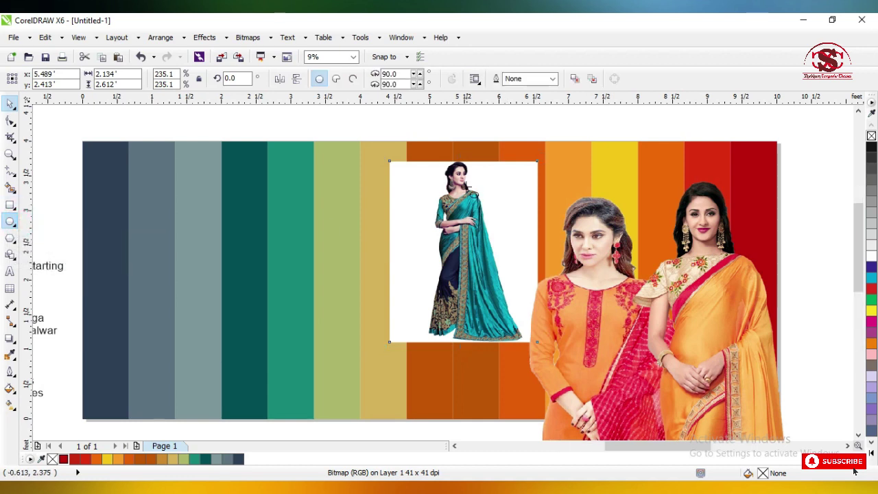
{"action": "scroll", "coordinate": [415, 142], "scroll_direction": "up", "scroll_amount": 1}
{"action": "left_click_drag", "start_coordinate": [382, 118], "coordinate": [569, 304]}
{"action": "left_click", "coordinate": [10, 103]}
Position the teal-saree picture so the model's upper body sits within the circle, and PowerClip it inside the circle
{"action": "left_click", "coordinate": [511, 362]}
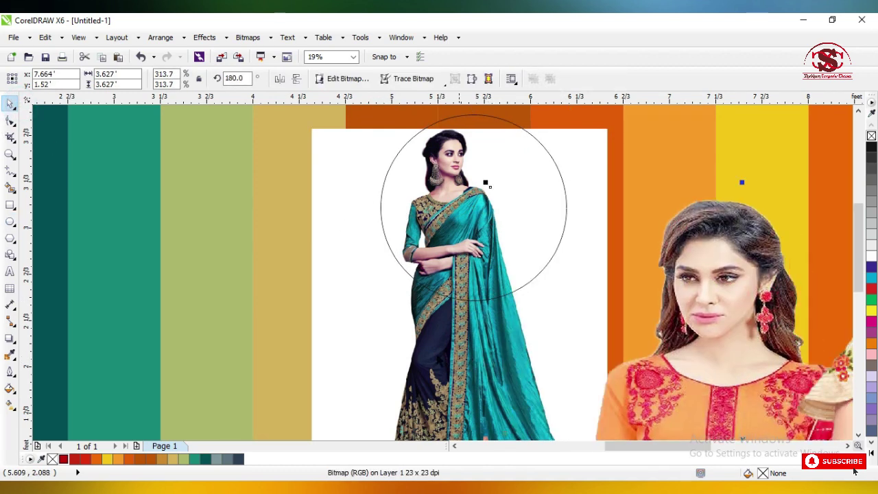
{"action": "left_click_drag", "start_coordinate": [378, 358], "coordinate": [399, 341]}
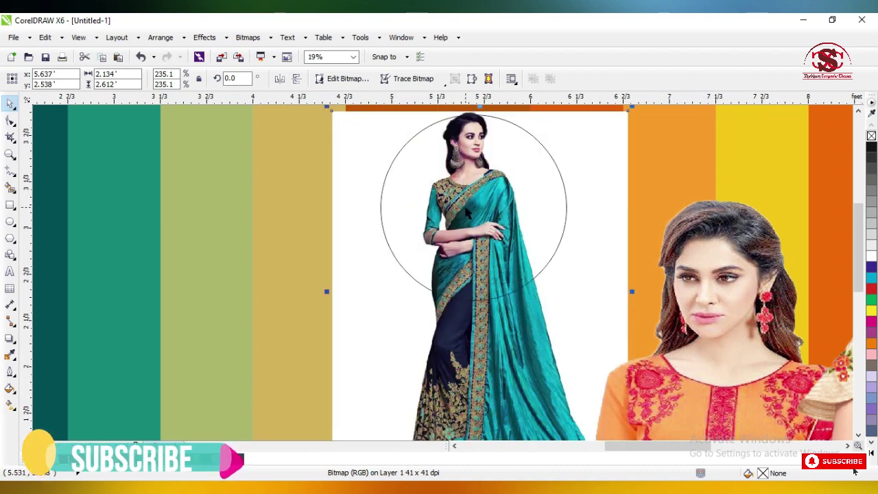
{"action": "left_click", "coordinate": [214, 43]}
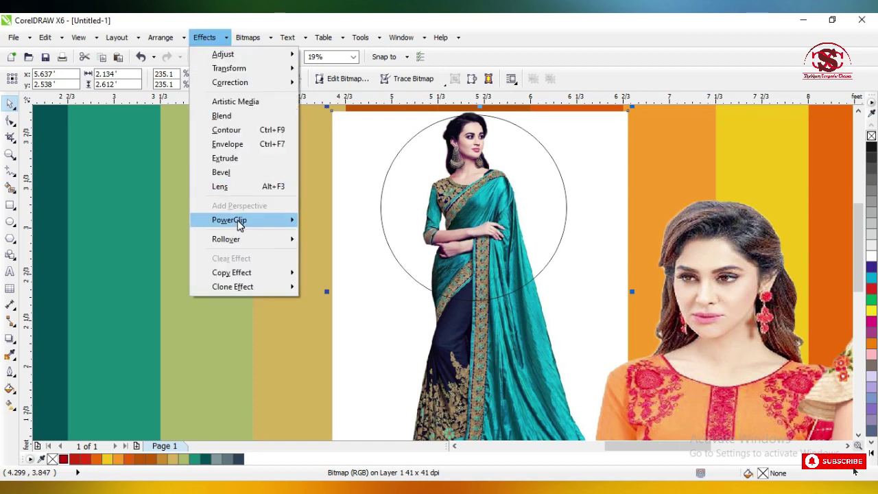
{"action": "mouse_move", "coordinate": [240, 223]}
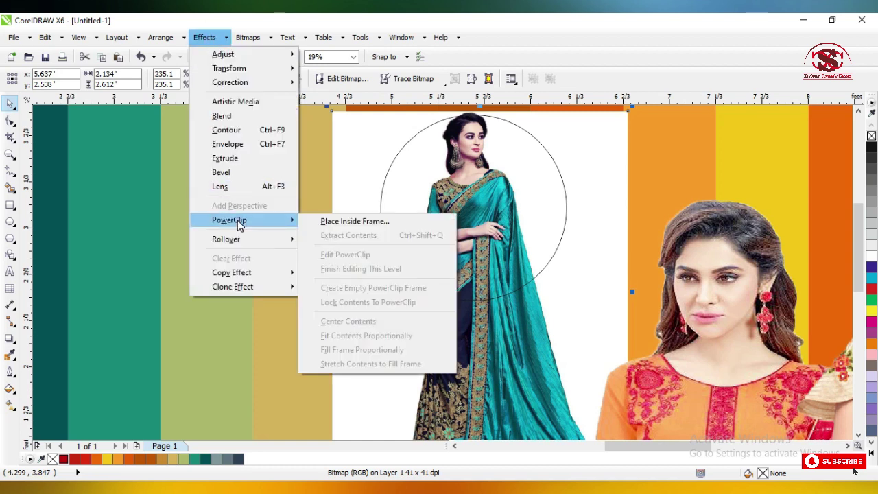
{"action": "left_click", "coordinate": [336, 225]}
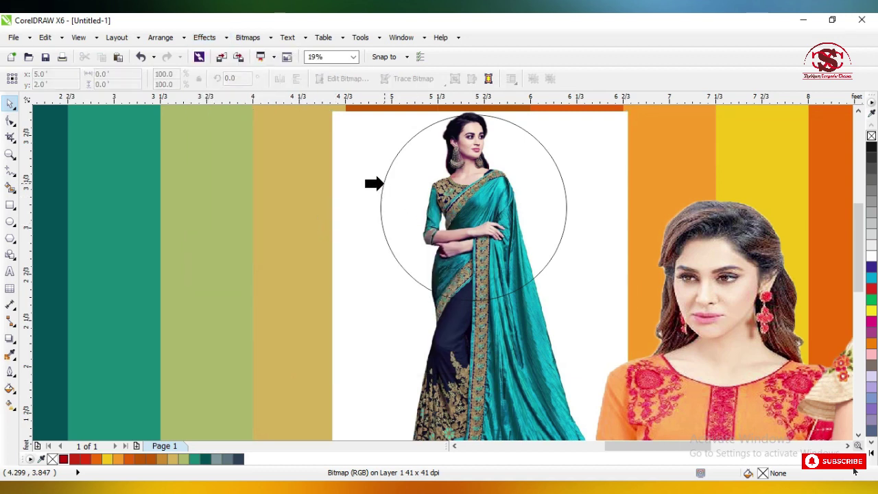
{"action": "left_click", "coordinate": [383, 183]}
{"action": "scroll", "coordinate": [544, 255], "scroll_direction": "down", "scroll_amount": 2}
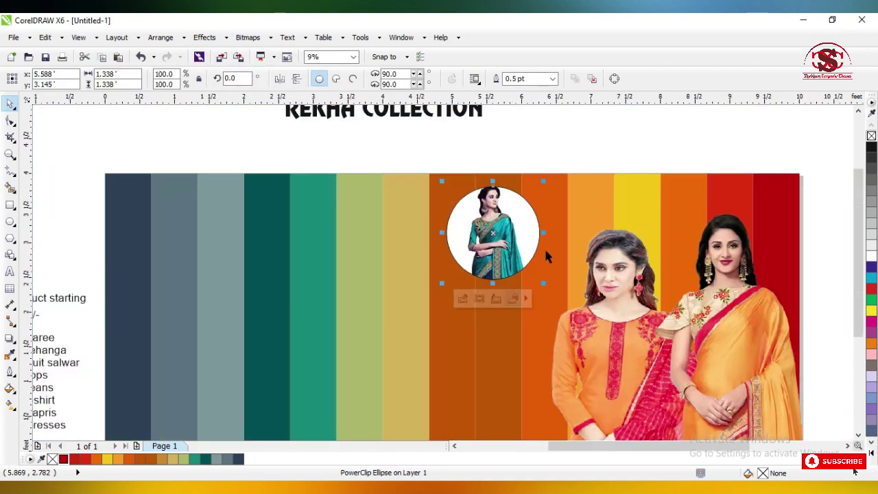
Position the circular teal-saree picture near the salwar-suit model's head, enlarge it to about 1.47 feet across and remove its outline
{"action": "scroll", "coordinate": [545, 255], "scroll_direction": "up", "scroll_amount": 2}
{"action": "left_click_drag", "start_coordinate": [480, 214], "coordinate": [526, 254]}
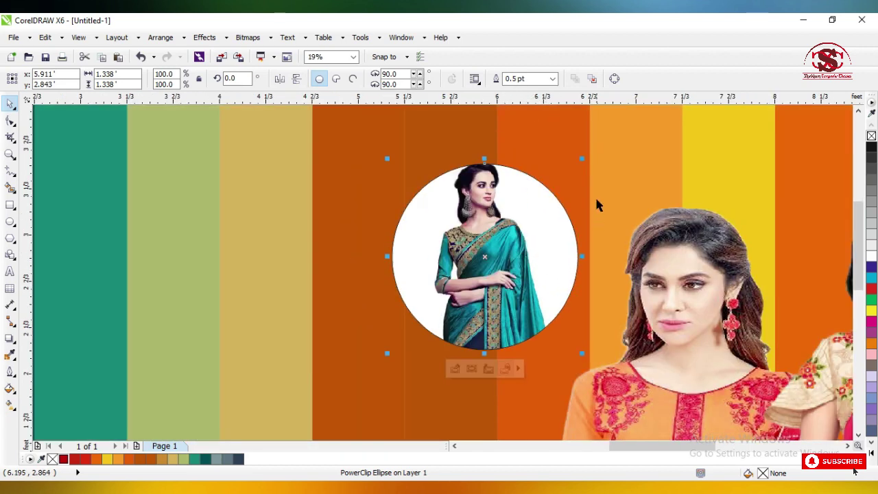
{"action": "left_click_drag", "start_coordinate": [581, 158], "coordinate": [592, 149]}
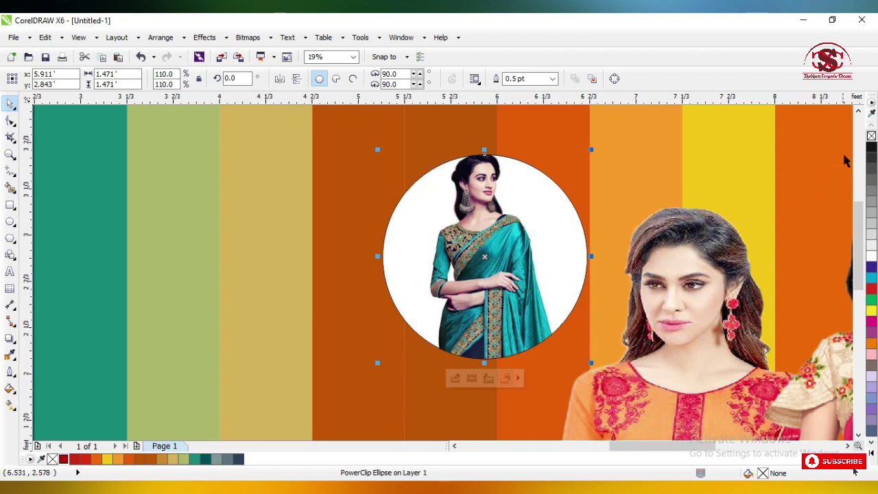
{"action": "right_click", "coordinate": [871, 138]}
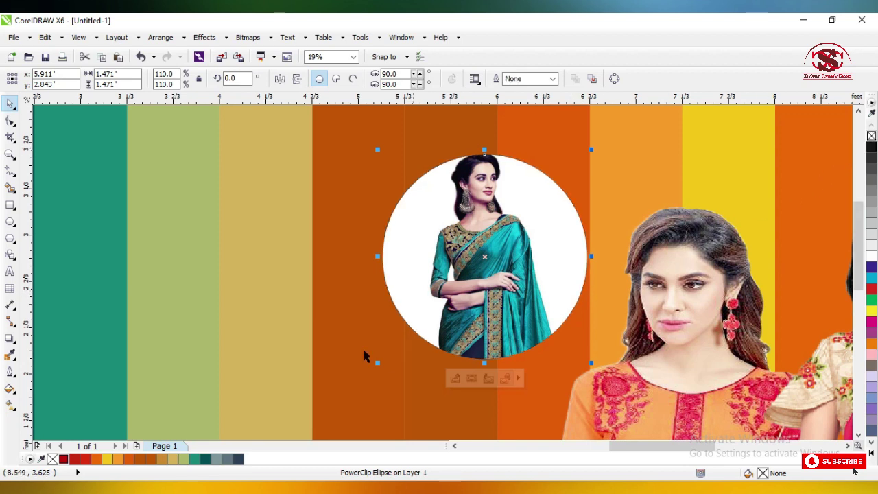
Cast a flat drop shadow from the base of the circular picture and enlarge the circle to about 1.61 feet across
{"action": "left_click", "coordinate": [10, 338]}
{"action": "left_click_drag", "start_coordinate": [484, 363], "coordinate": [480, 340]}
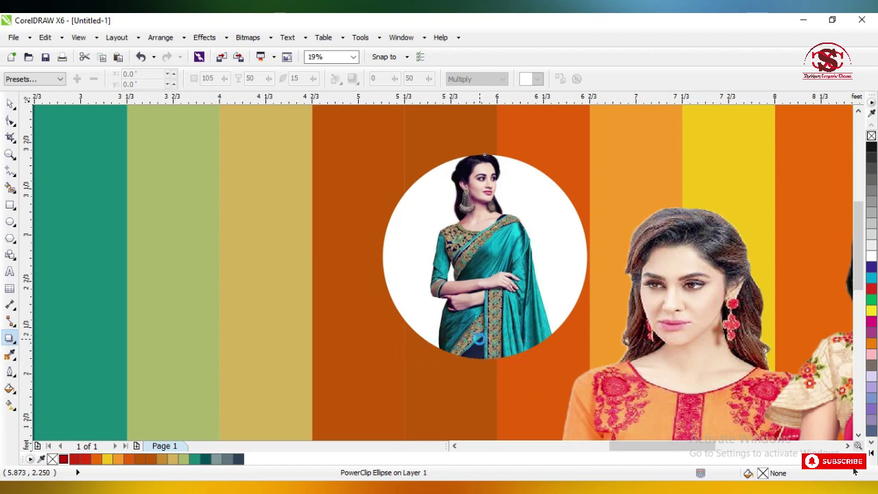
{"action": "left_click_drag", "start_coordinate": [478, 338], "coordinate": [484, 358]}
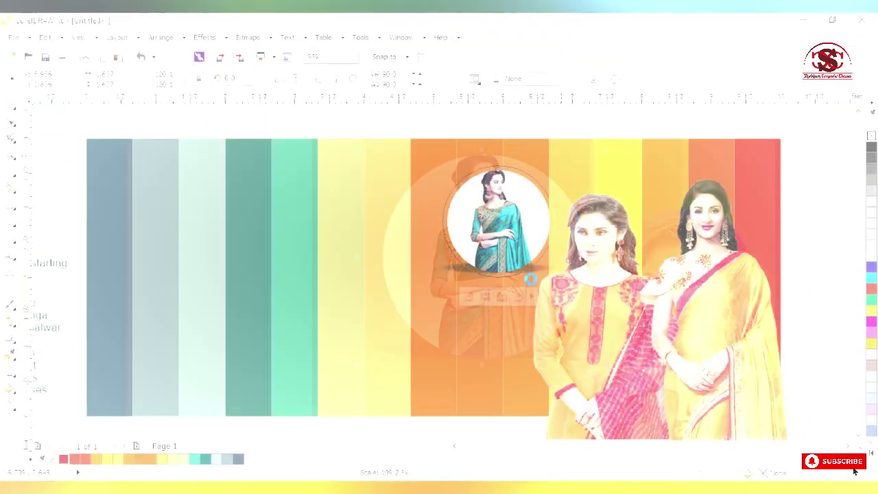
{"action": "scroll", "coordinate": [511, 333], "scroll_direction": "down", "scroll_amount": 2}
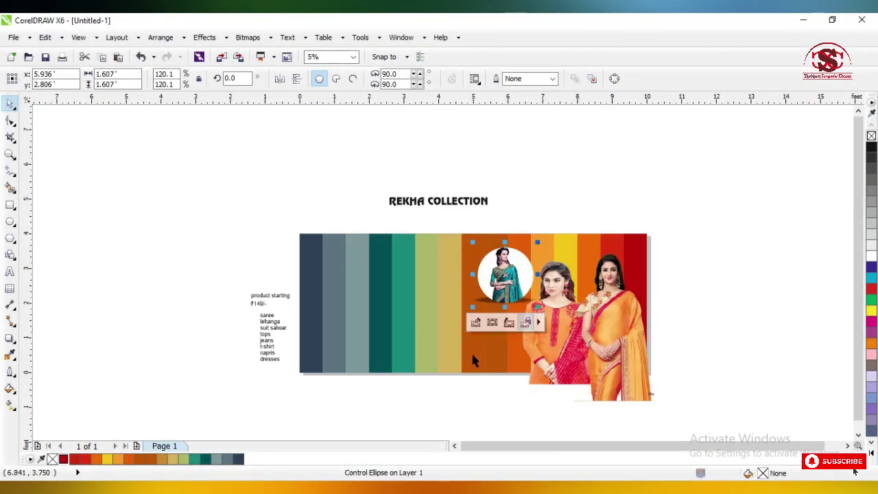
Change the product list text beside the banner, from saree to dresses, to title case
{"action": "left_click", "coordinate": [241, 387]}
{"action": "scroll", "coordinate": [286, 346], "scroll_direction": "up", "scroll_amount": 2}
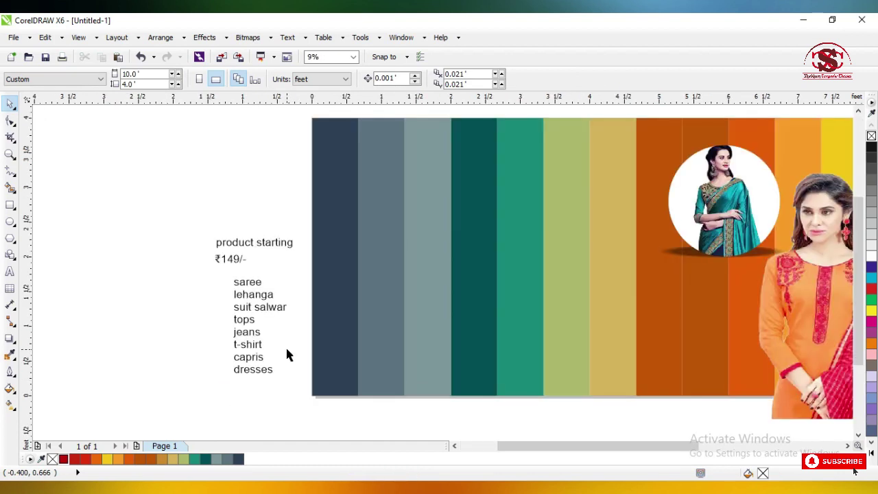
{"action": "left_click", "coordinate": [247, 286]}
{"action": "mouse_move", "coordinate": [248, 284]}
{"action": "left_mouse_down"}
{"action": "mouse_move", "coordinate": [372, 221]}
{"action": "mouse_move", "coordinate": [245, 288]}
{"action": "left_mouse_up"}
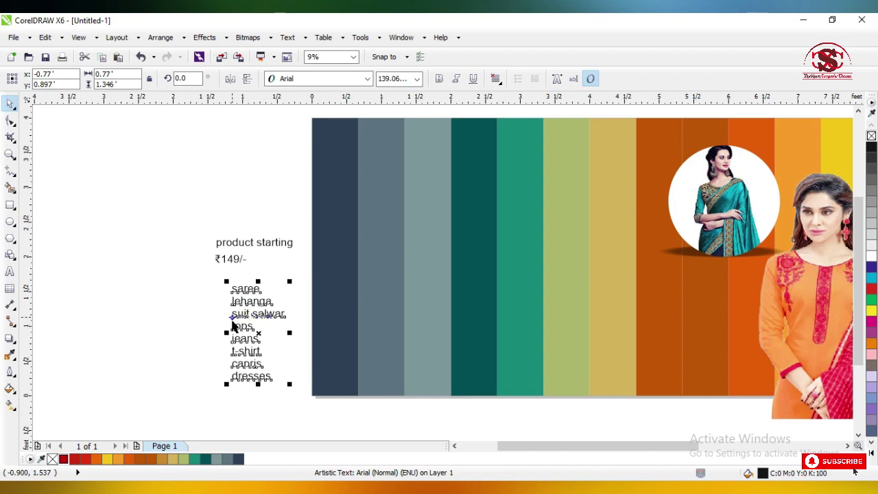
{"action": "scroll", "coordinate": [243, 315], "scroll_direction": "up", "scroll_amount": 3}
{"action": "double_click", "coordinate": [254, 312]}
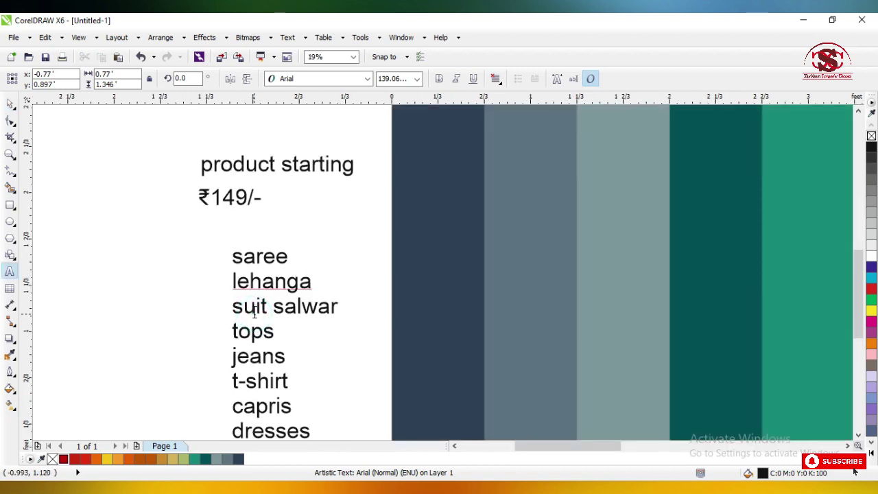
{"action": "key", "text": "ctrl+a"}
{"action": "key", "text": "shift+F3"}
{"action": "key", "text": "Down"}
{"action": "key", "text": "Down"}
{"action": "key", "text": "Down"}
{"action": "key", "text": "Return"}
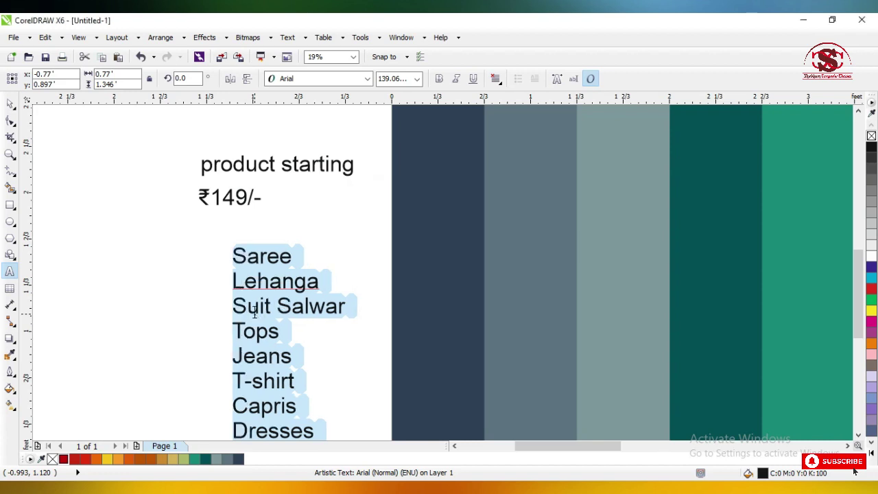
{"action": "left_click", "coordinate": [11, 103]}
{"action": "scroll", "coordinate": [157, 206], "scroll_direction": "down", "scroll_amount": 1}
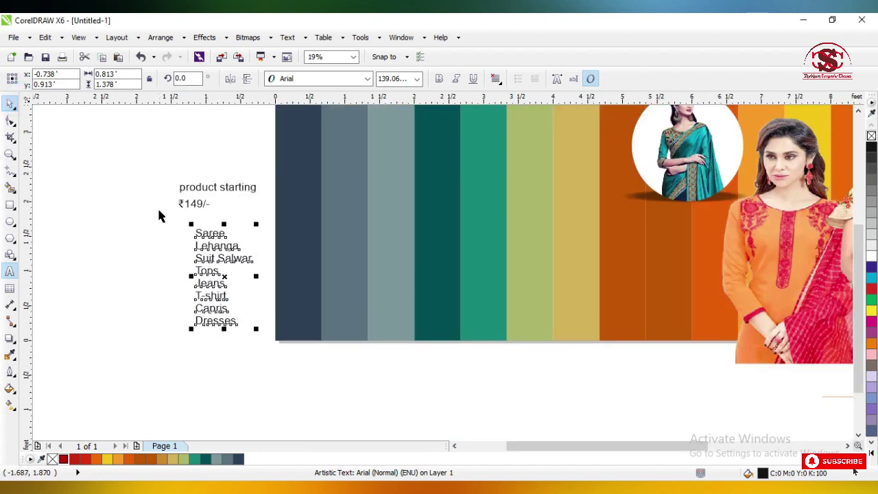
Draw a 2.0 by about 0.31 foot rectangle across the upper part of the first three strips and fill it white
{"action": "left_click", "coordinate": [10, 204]}
{"action": "scroll", "coordinate": [333, 197], "scroll_direction": "down", "scroll_amount": 1}
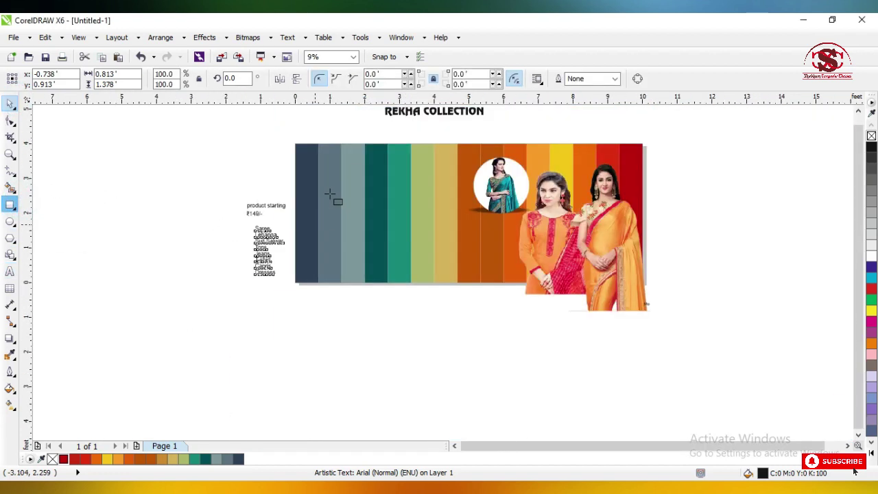
{"action": "scroll", "coordinate": [333, 197], "scroll_direction": "up", "scroll_amount": 1}
{"action": "left_click_drag", "start_coordinate": [251, 176], "coordinate": [393, 199]}
{"action": "left_click", "coordinate": [10, 103]}
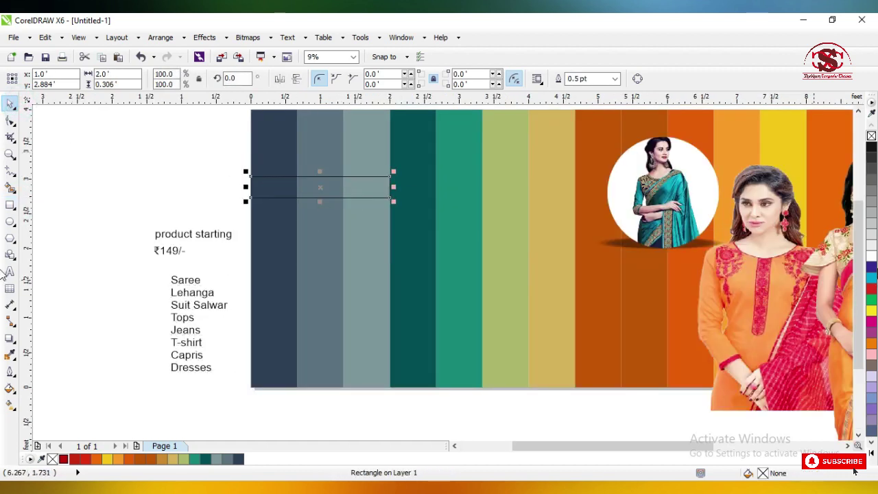
{"action": "left_click", "coordinate": [871, 255]}
Give the white bar a radial fountain fill running from white at its centre to light grey at the outside
{"action": "scroll", "coordinate": [340, 185], "scroll_direction": "up", "scroll_amount": 1}
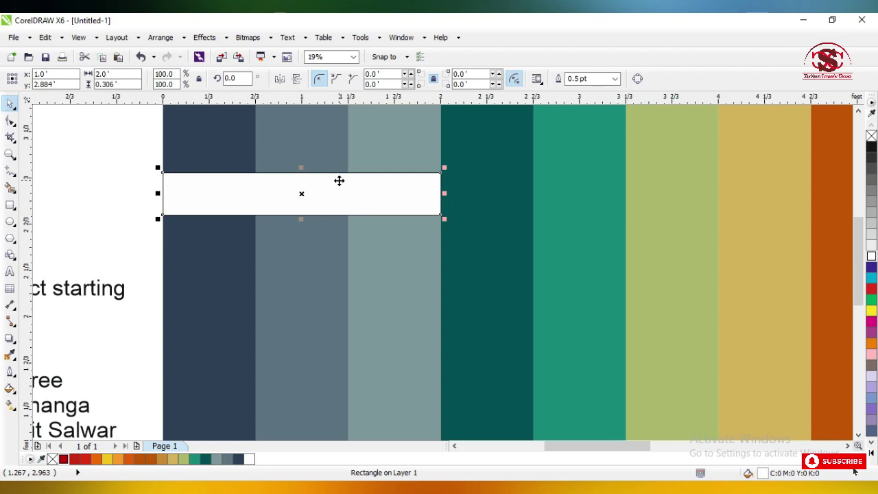
{"action": "key", "text": "g"}
{"action": "left_click_drag", "start_coordinate": [283, 188], "coordinate": [310, 208]}
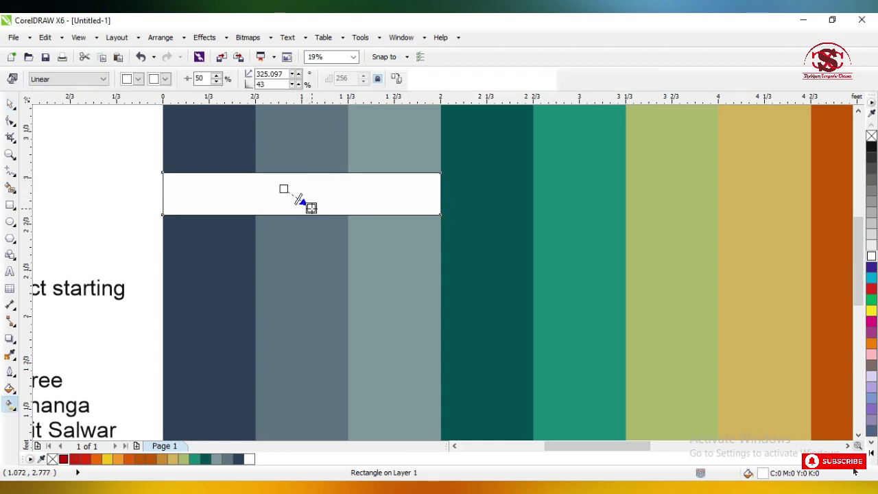
{"action": "left_click", "coordinate": [50, 80]}
{"action": "left_click", "coordinate": [56, 118]}
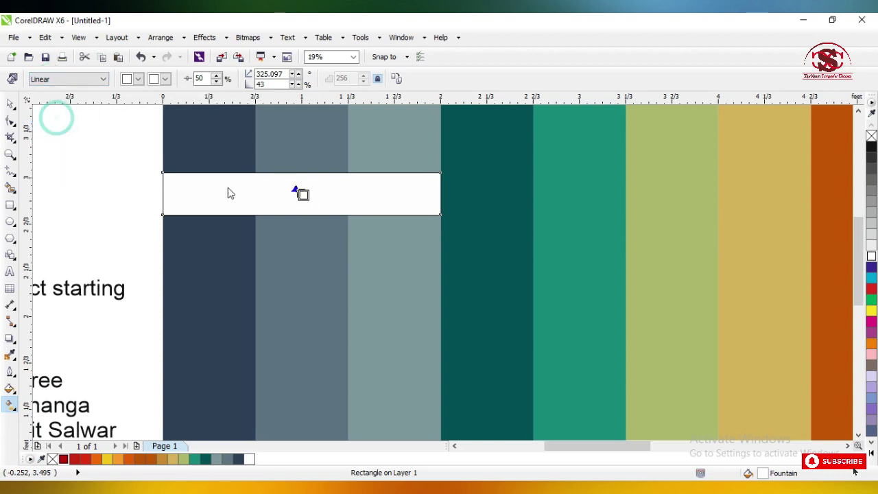
{"action": "mouse_move", "coordinate": [308, 196]}
{"action": "left_mouse_down"}
{"action": "mouse_move", "coordinate": [323, 215]}
{"action": "mouse_move", "coordinate": [316, 208]}
{"action": "left_mouse_up"}
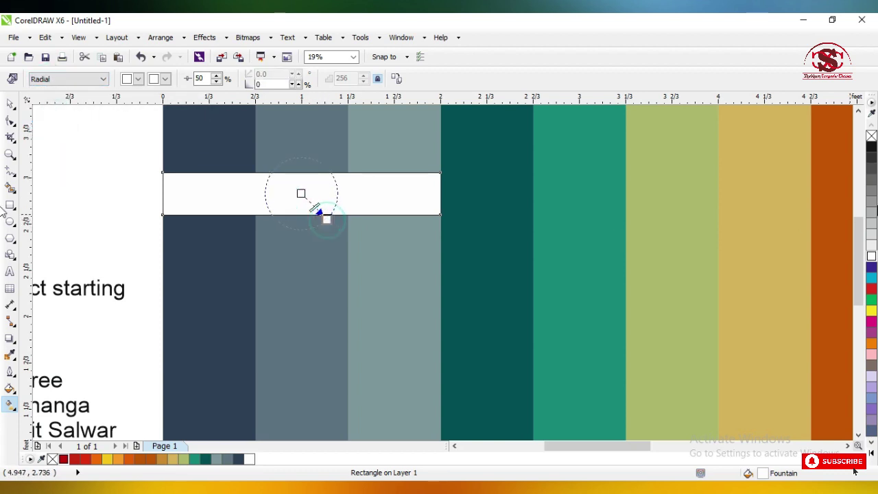
{"action": "left_click", "coordinate": [871, 240]}
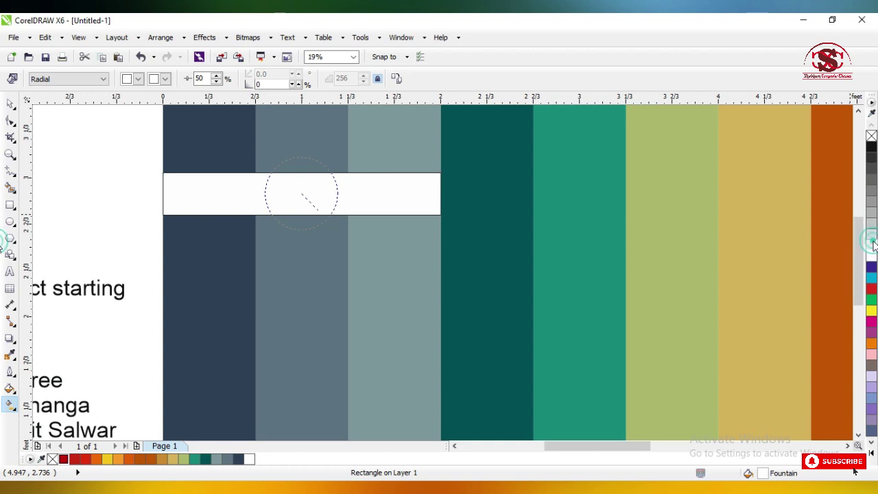
Shift the bar's radial fill midpoint to 34% and remove the bar's outline
{"action": "scroll", "coordinate": [314, 206], "scroll_direction": "up", "scroll_amount": 2}
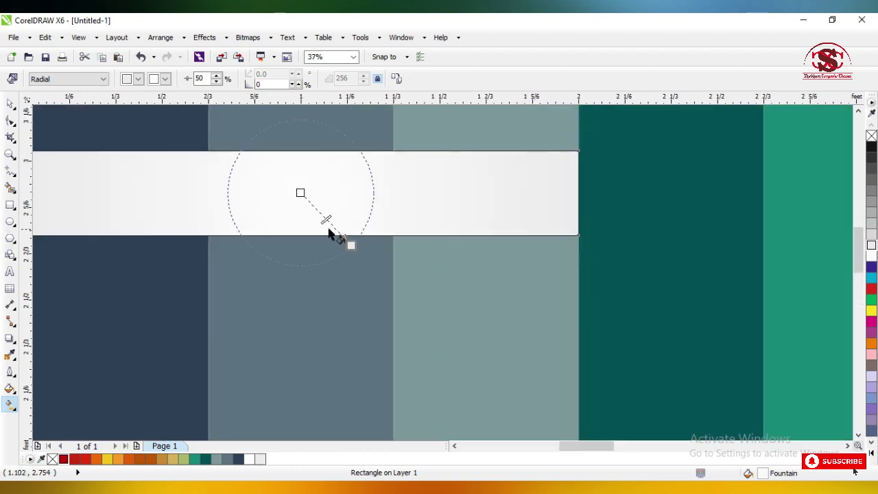
{"action": "left_click_drag", "start_coordinate": [324, 217], "coordinate": [334, 226]}
{"action": "left_click_drag", "start_coordinate": [300, 193], "coordinate": [291, 193]}
{"action": "scroll", "coordinate": [485, 199], "scroll_direction": "down", "scroll_amount": 2}
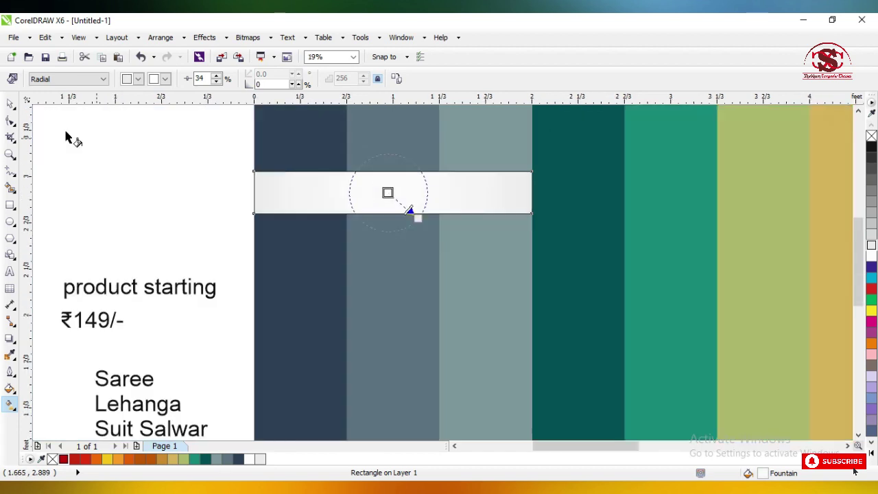
{"action": "left_click", "coordinate": [11, 103]}
{"action": "right_click", "coordinate": [871, 137]}
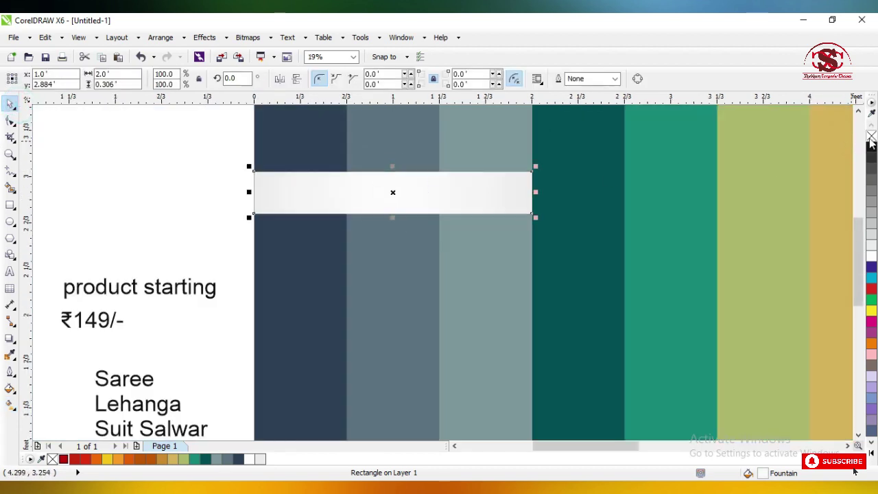
Copy the bar just below itself and repeat the duplication to make a stack of seven evenly spaced bars
{"action": "scroll", "coordinate": [350, 170], "scroll_direction": "down", "scroll_amount": 2}
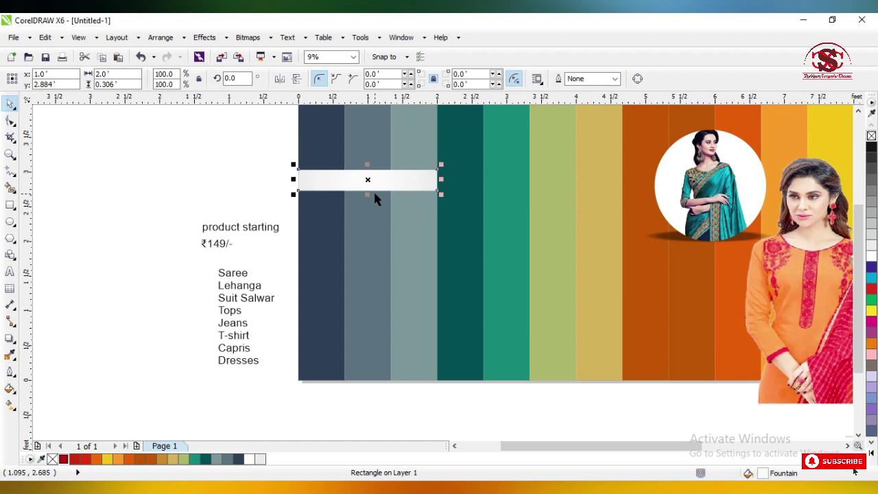
{"action": "scroll", "coordinate": [379, 157], "scroll_direction": "down", "scroll_amount": 1}
{"action": "scroll", "coordinate": [379, 158], "scroll_direction": "up", "scroll_amount": 1}
{"action": "left_click_drag", "start_coordinate": [380, 210], "coordinate": [375, 229]}
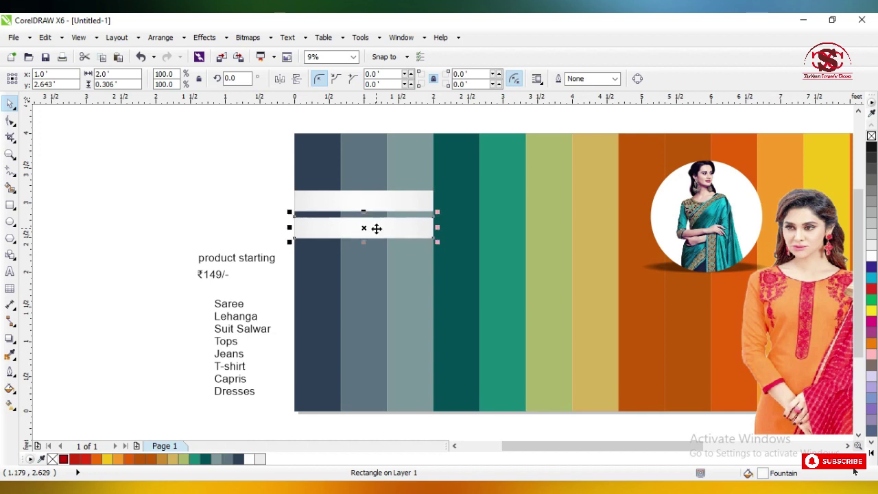
{"action": "key", "text": "ctrl+d"}
{"action": "key", "text": "ctrl+d"}
{"action": "key", "text": "ctrl+d"}
{"action": "key", "text": "ctrl+d"}
{"action": "key", "text": "ctrl+d"}
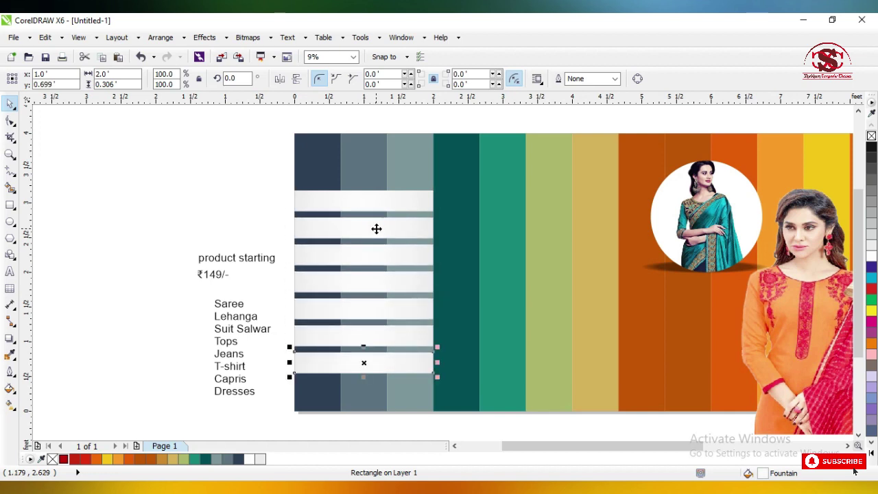
Add an eighth bar to the stack and stretch all the bars together to about 2.16 by 3.32 feet
{"action": "left_click_drag", "start_coordinate": [260, 190], "coordinate": [464, 387]}
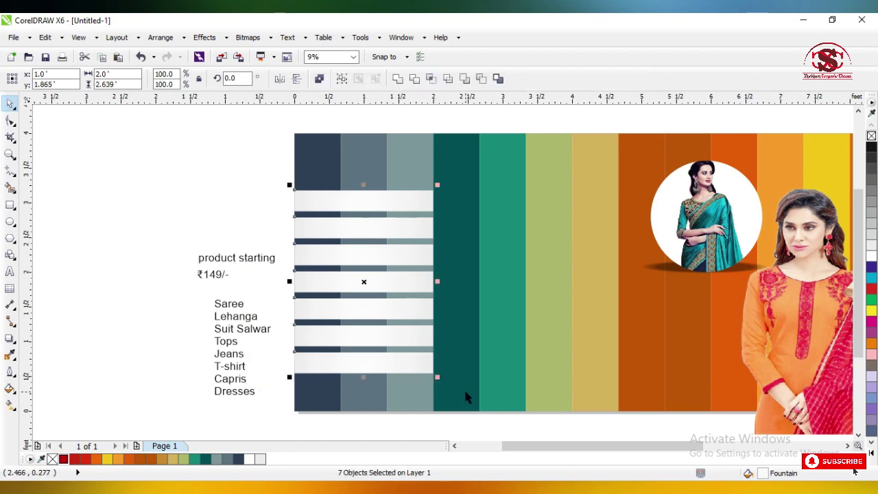
{"action": "left_click", "coordinate": [249, 421]}
{"action": "left_click", "coordinate": [341, 364]}
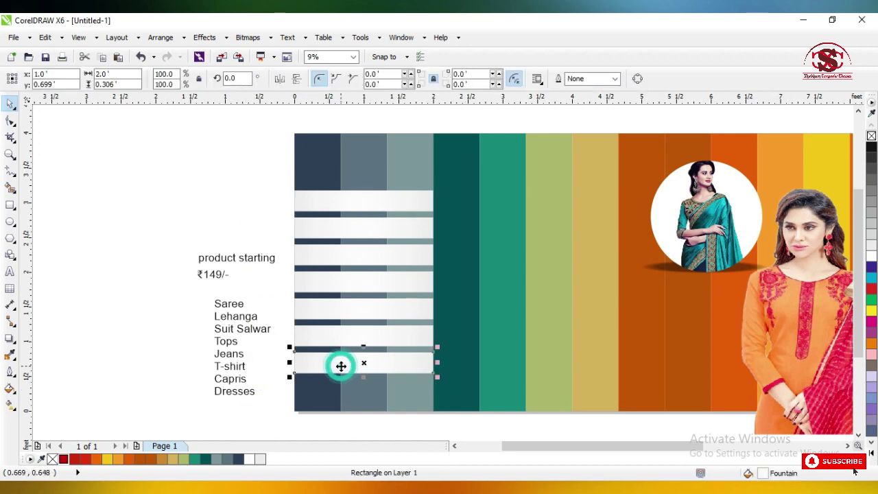
{"action": "key", "text": "ctrl+d"}
{"action": "left_click_drag", "start_coordinate": [249, 177], "coordinate": [463, 412]}
{"action": "left_click_drag", "start_coordinate": [363, 186], "coordinate": [364, 165]}
{"action": "left_click_drag", "start_coordinate": [437, 283], "coordinate": [449, 285]}
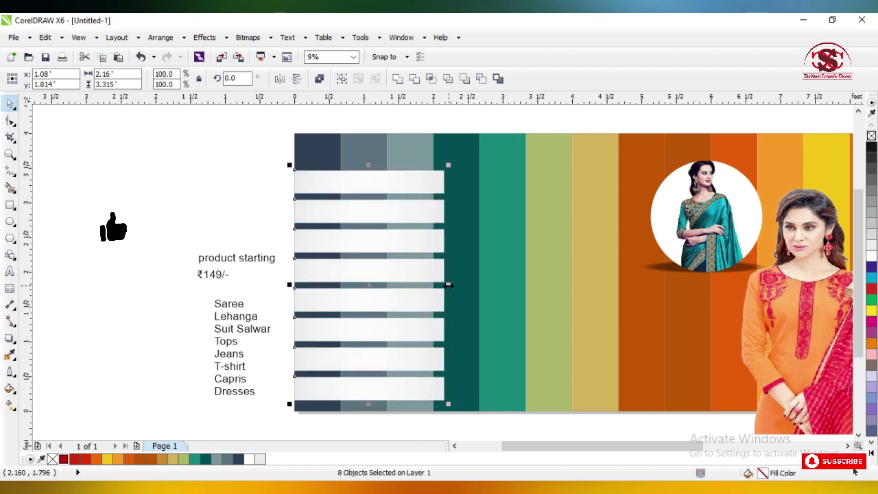
Apply a horizontal linear transparency to all eight bars so their right ends fade out before the dark green strip
{"action": "left_click", "coordinate": [14, 341]}
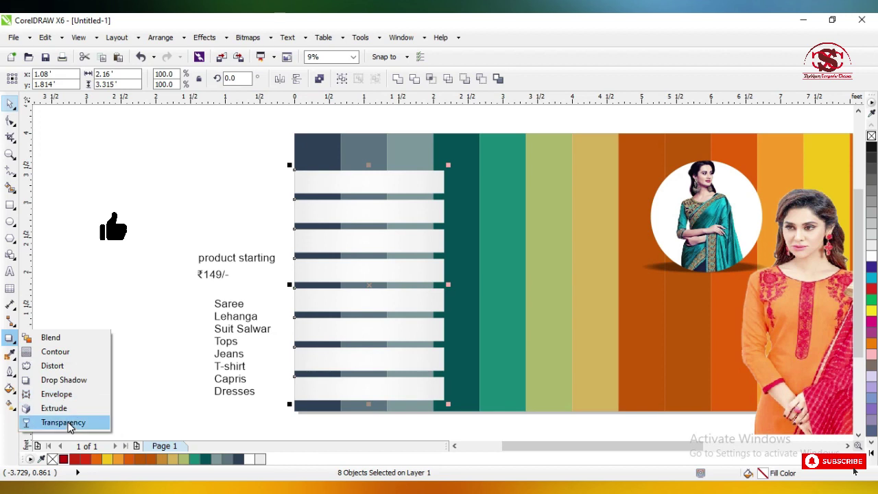
{"action": "left_click", "coordinate": [63, 422]}
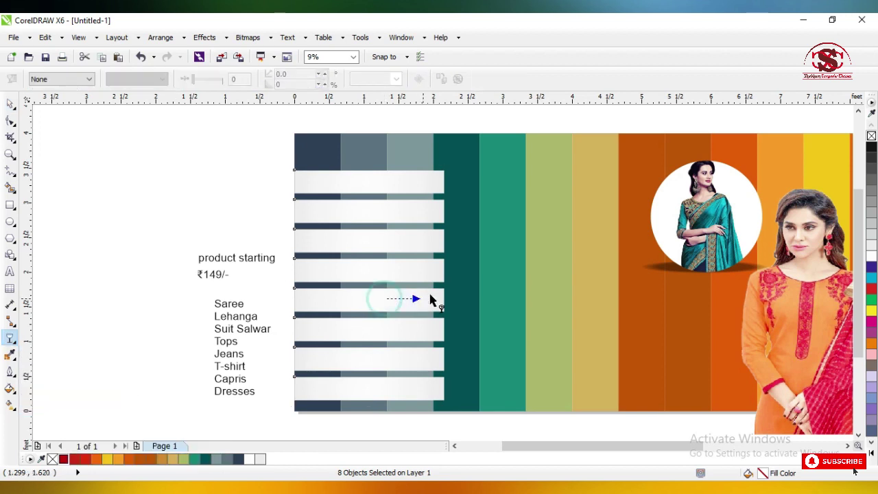
{"action": "left_click_drag", "start_coordinate": [384, 299], "coordinate": [417, 300]}
{"action": "scroll", "coordinate": [427, 299], "scroll_direction": "up", "scroll_amount": 2}
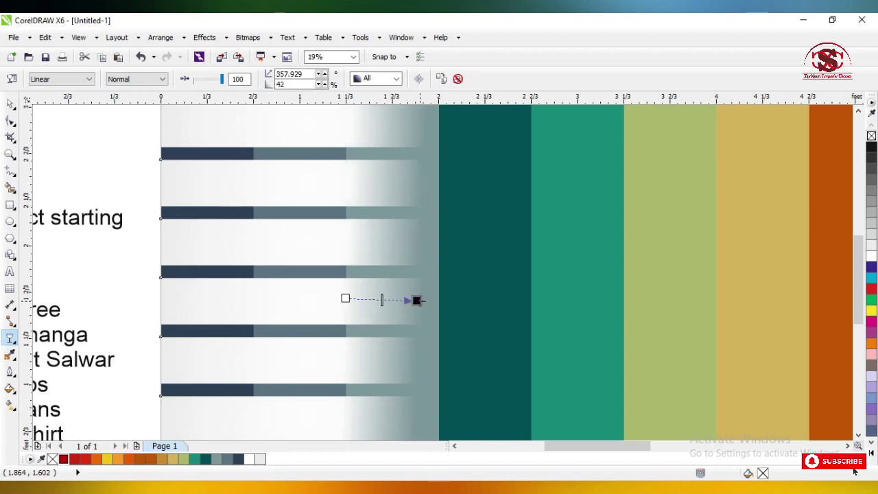
{"action": "scroll", "coordinate": [426, 298], "scroll_direction": "down", "scroll_amount": 2}
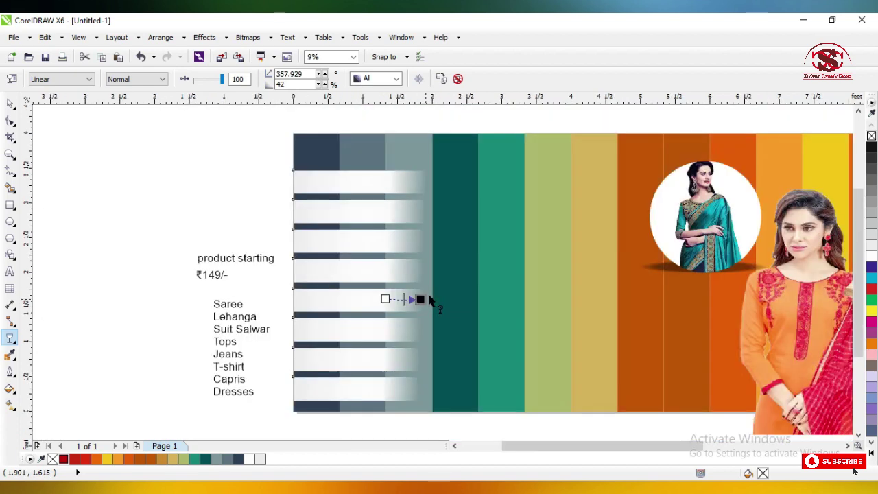
{"action": "key", "text": "space"}
Move the product list onto the white bars and enlarge it to about 1.36 by 2.3 feet
{"action": "left_click", "coordinate": [156, 200]}
{"action": "left_click_drag", "start_coordinate": [229, 305], "coordinate": [331, 181]}
{"action": "scroll", "coordinate": [334, 182], "scroll_direction": "up", "scroll_amount": 2}
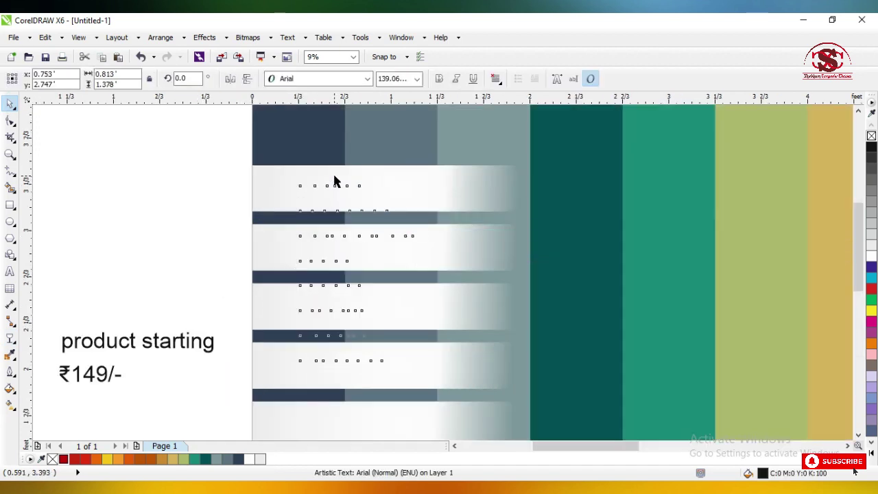
{"action": "scroll", "coordinate": [332, 182], "scroll_direction": "down", "scroll_amount": 2}
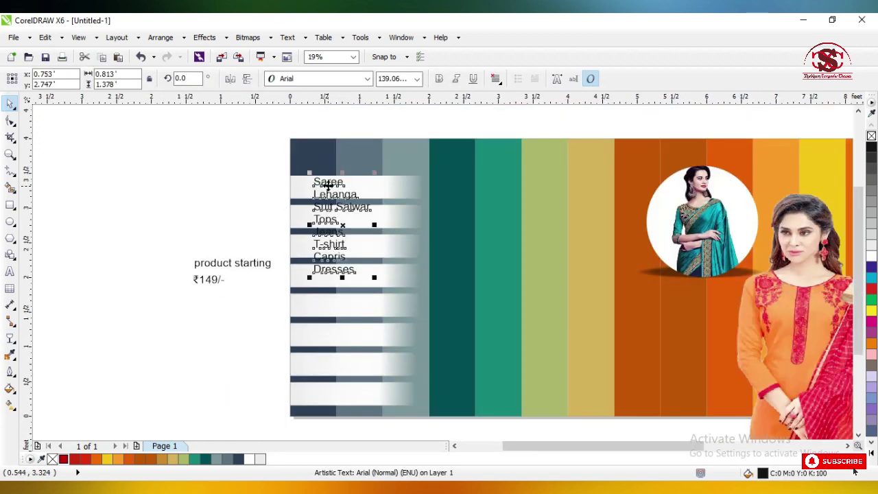
{"action": "left_click_drag", "start_coordinate": [430, 328], "coordinate": [454, 343]}
Set the product list in the Futura Hv BT font and colour it red
{"action": "left_click", "coordinate": [309, 80]}
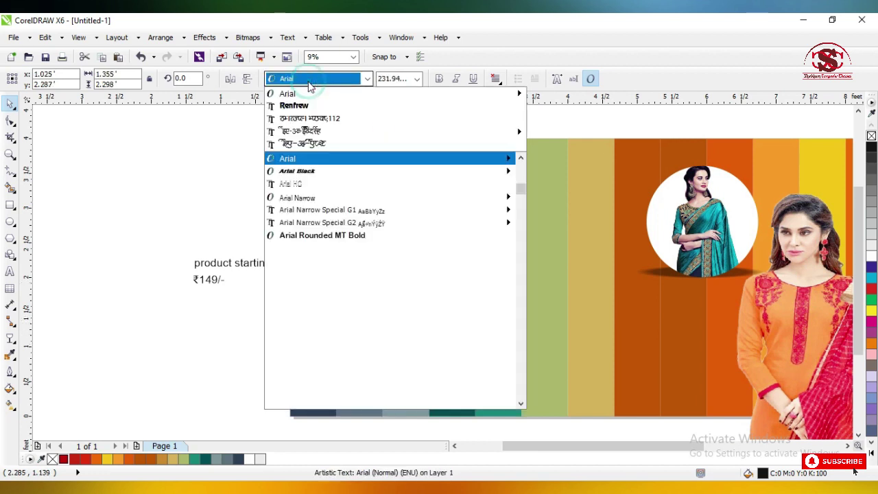
{"action": "scroll", "coordinate": [308, 86], "scroll_direction": "down", "scroll_amount": 15}
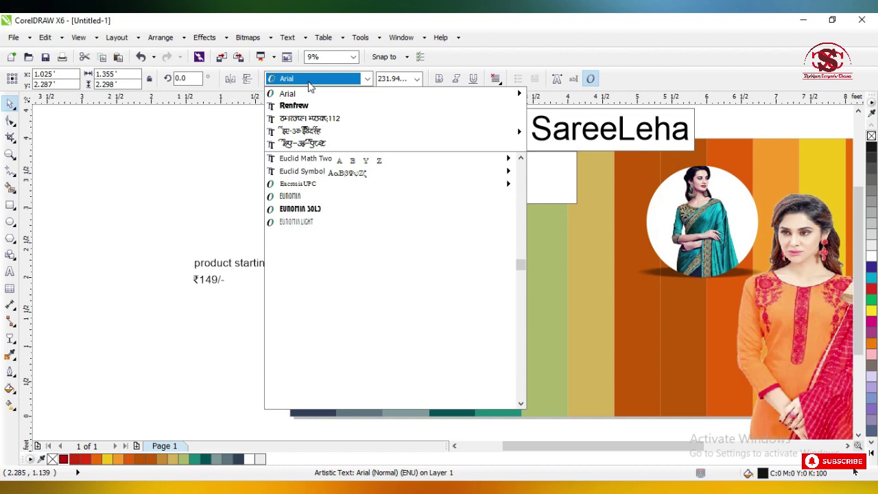
{"action": "type", "text": "Futura BdCn BT"}
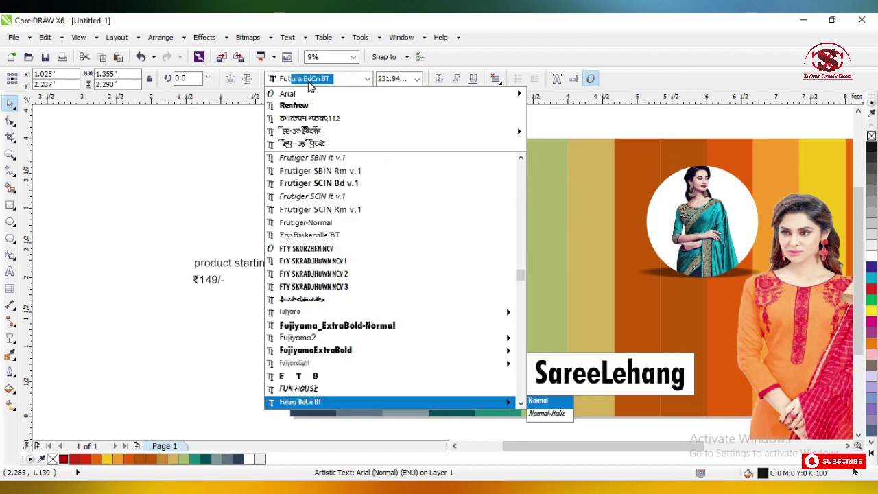
{"action": "key", "text": "Down"}
{"action": "key", "text": "Down"}
{"action": "key", "text": "Return"}
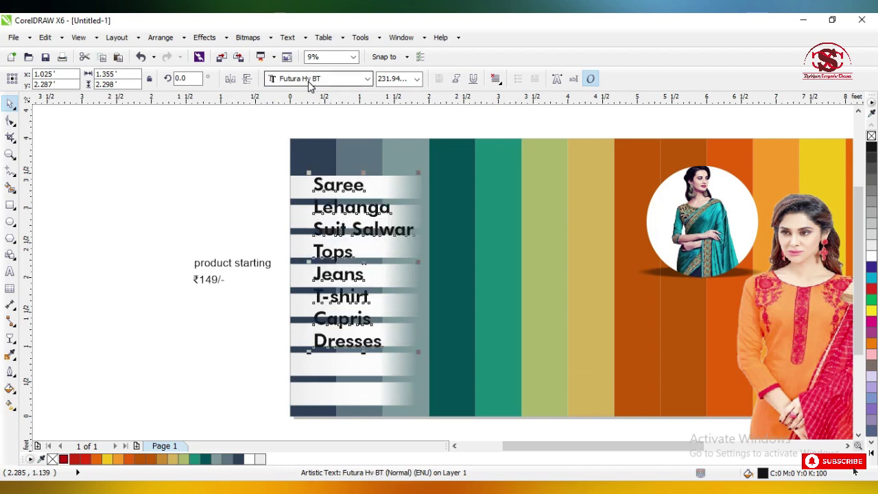
{"action": "left_click_drag", "start_coordinate": [871, 288], "coordinate": [359, 199]}
{"action": "scroll", "coordinate": [345, 190], "scroll_direction": "up", "scroll_amount": 2}
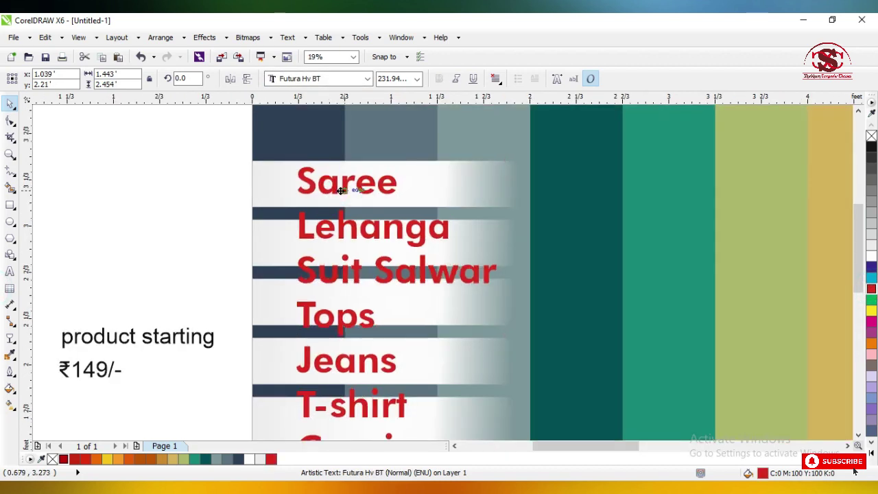
Widen the product list's line spacing so each name sits on its own white bar, and shift the text slightly left
{"action": "scroll", "coordinate": [340, 190], "scroll_direction": "down", "scroll_amount": 2}
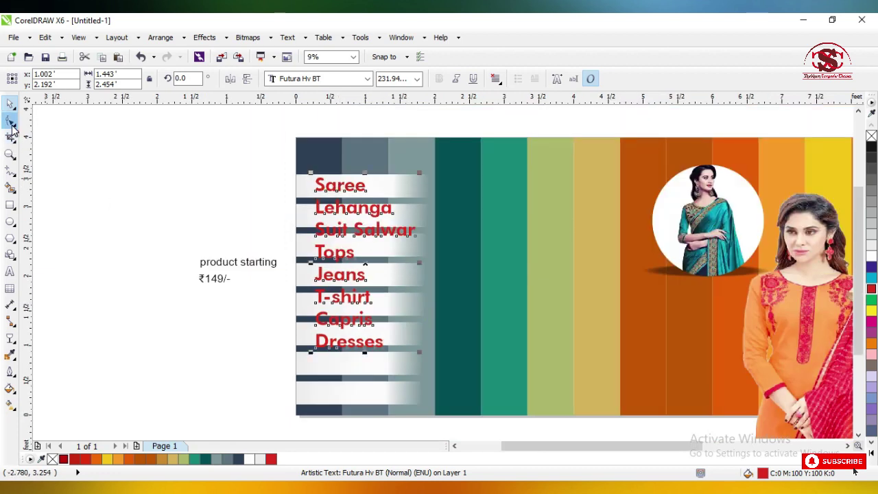
{"action": "left_click", "coordinate": [10, 121]}
{"action": "left_click_drag", "start_coordinate": [311, 353], "coordinate": [305, 407]}
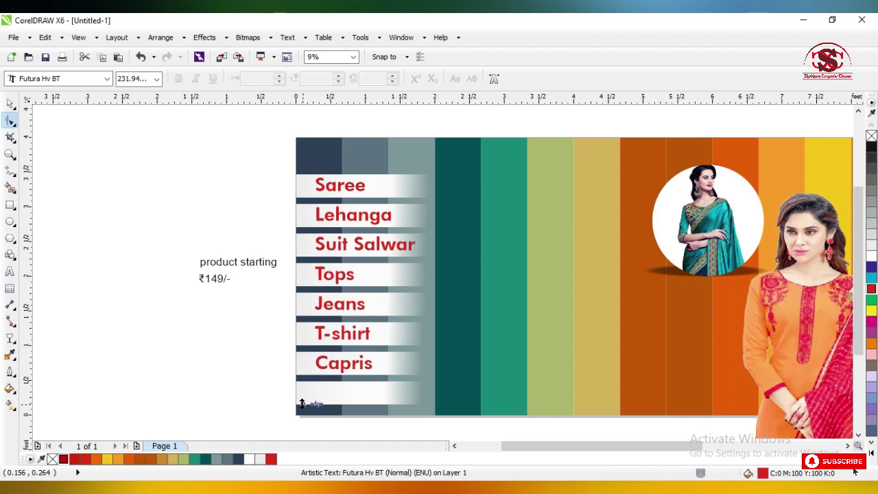
{"action": "left_click", "coordinate": [10, 103]}
{"action": "scroll", "coordinate": [349, 231], "scroll_direction": "up", "scroll_amount": 2}
{"action": "left_click_drag", "start_coordinate": [358, 217], "coordinate": [342, 217]}
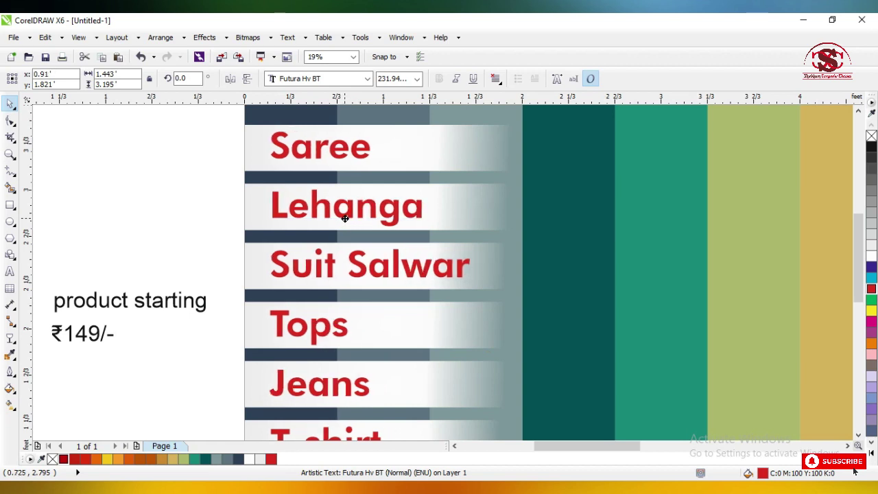
Group the product list with its eight white bars and centre the group vertically on the striped background
{"action": "scroll", "coordinate": [345, 218], "scroll_direction": "down", "scroll_amount": 2}
{"action": "left_click_drag", "start_coordinate": [255, 144], "coordinate": [466, 411]}
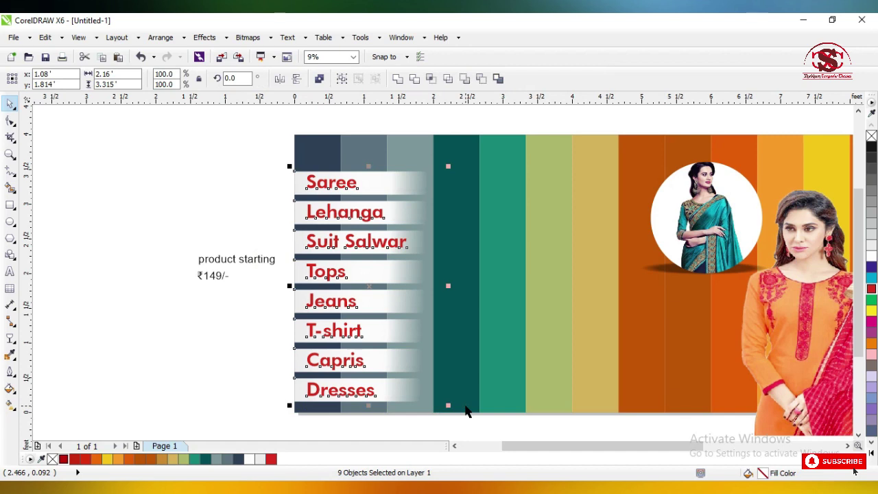
{"action": "key", "text": "ctrl+g"}
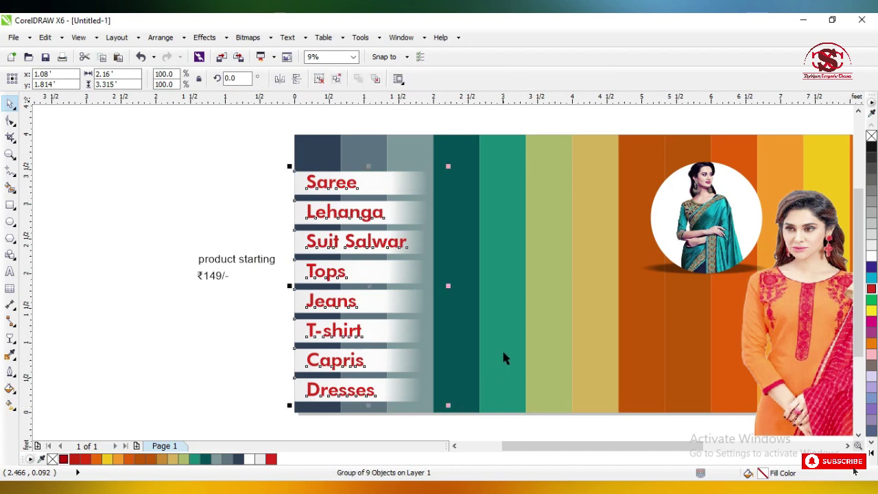
{"action": "left_click", "coordinate": [508, 238], "text": "shift"}
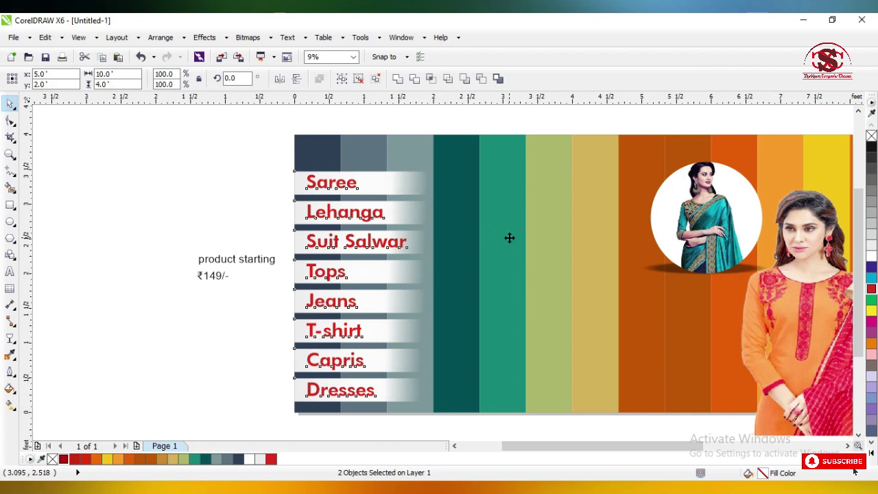
{"action": "key", "text": "e"}
{"action": "left_click", "coordinate": [134, 264]}
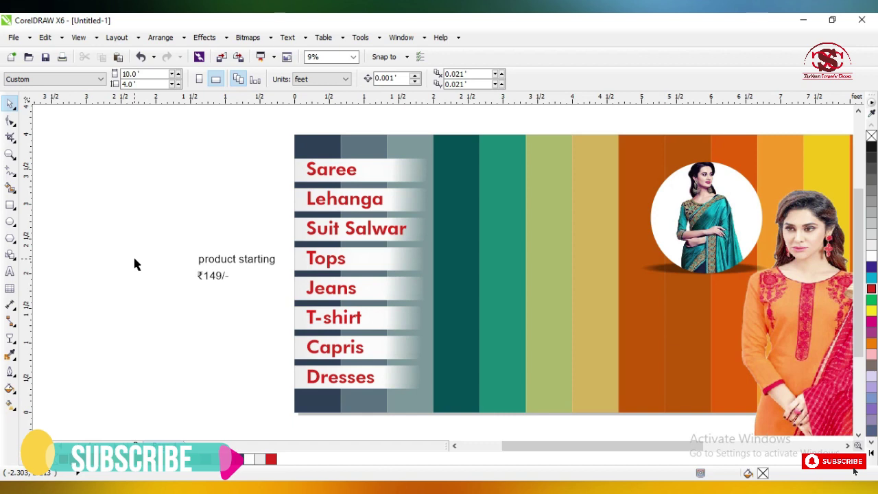
Draw a five-sided polygon about 1.82 by 1.64 feet between the product list and the round model picture
{"action": "scroll", "coordinate": [266, 296], "scroll_direction": "down", "scroll_amount": 2}
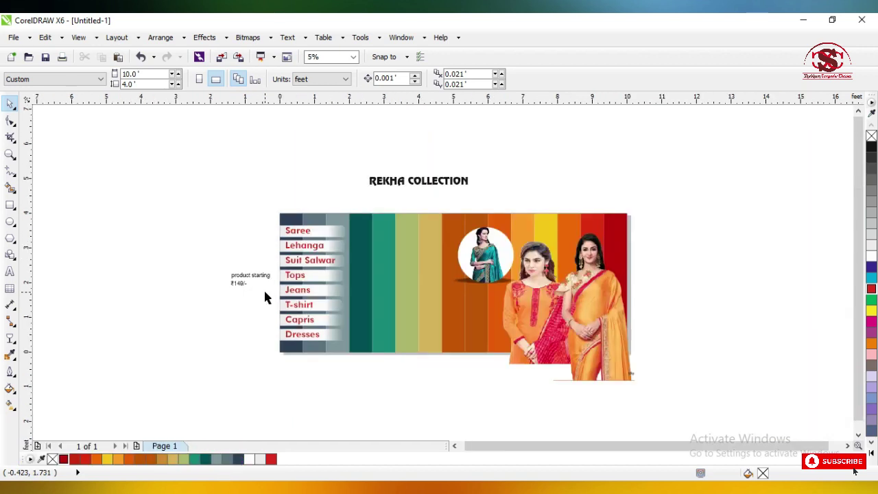
{"action": "left_click", "coordinate": [418, 186]}
{"action": "scroll", "coordinate": [436, 213], "scroll_direction": "up", "scroll_amount": 2}
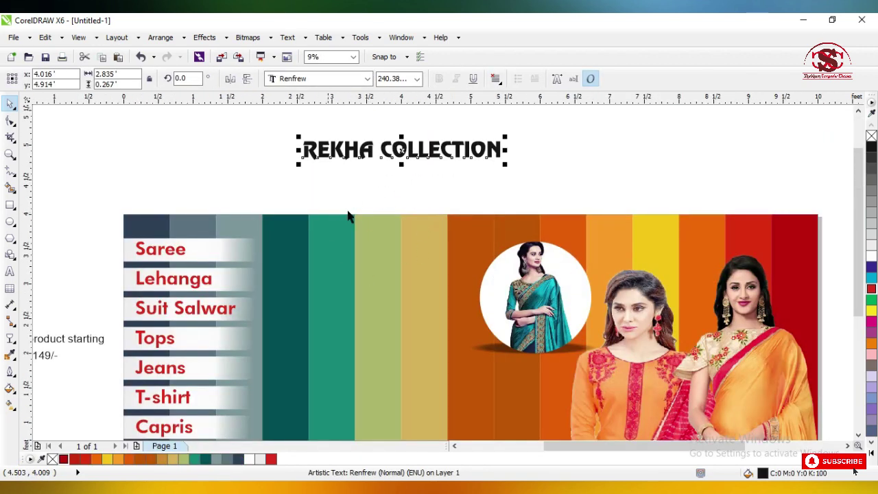
{"action": "scroll", "coordinate": [384, 227], "scroll_direction": "down", "scroll_amount": 2}
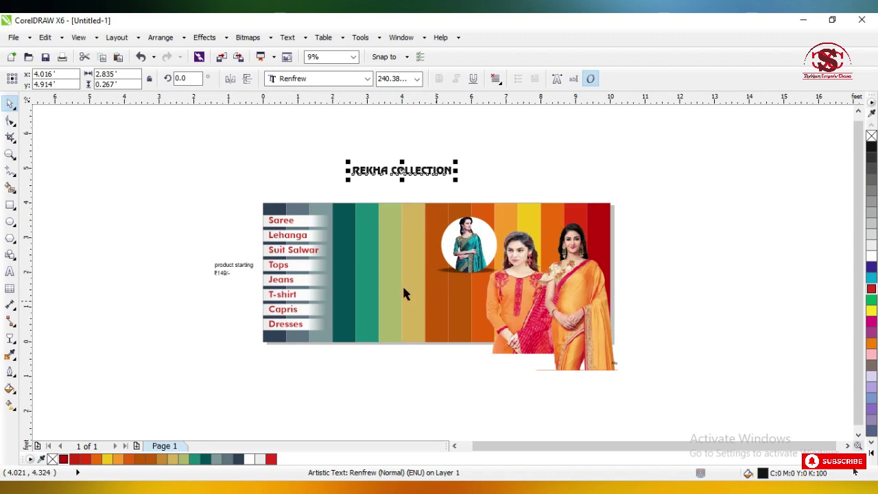
{"action": "scroll", "coordinate": [410, 281], "scroll_direction": "up", "scroll_amount": 2}
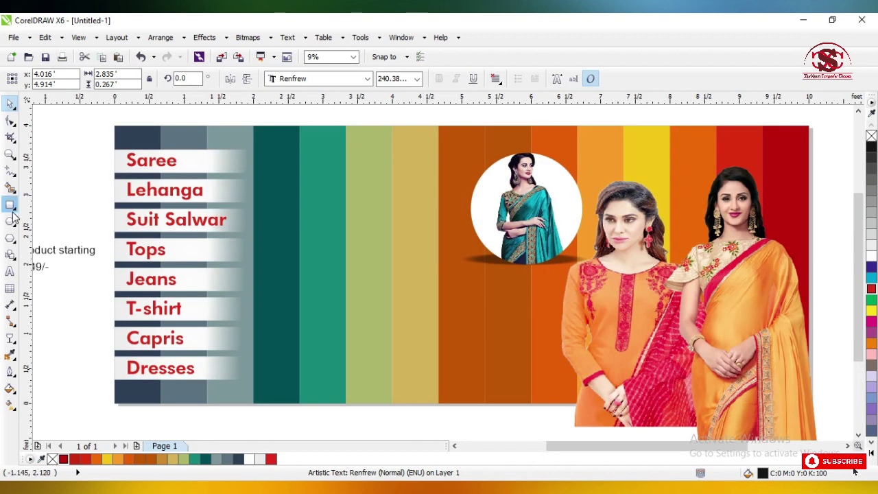
{"action": "left_click", "coordinate": [16, 241]}
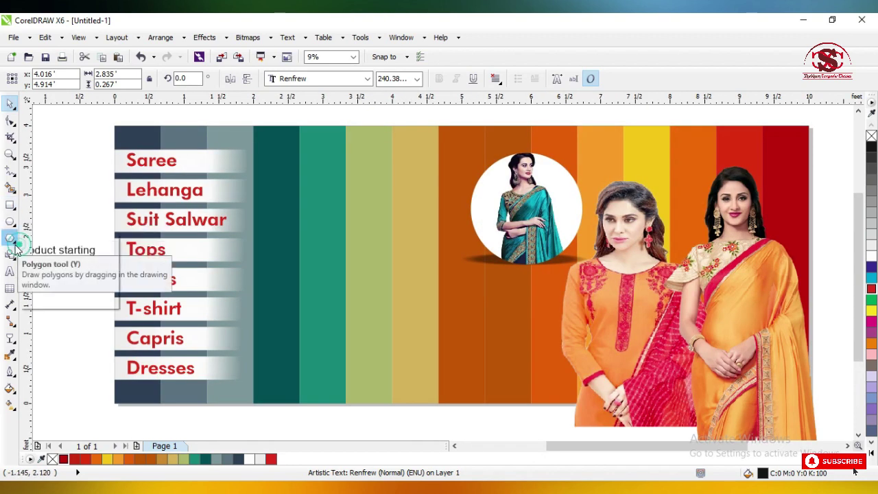
{"action": "left_click_drag", "start_coordinate": [313, 180], "coordinate": [445, 295]}
{"action": "left_click", "coordinate": [10, 103]}
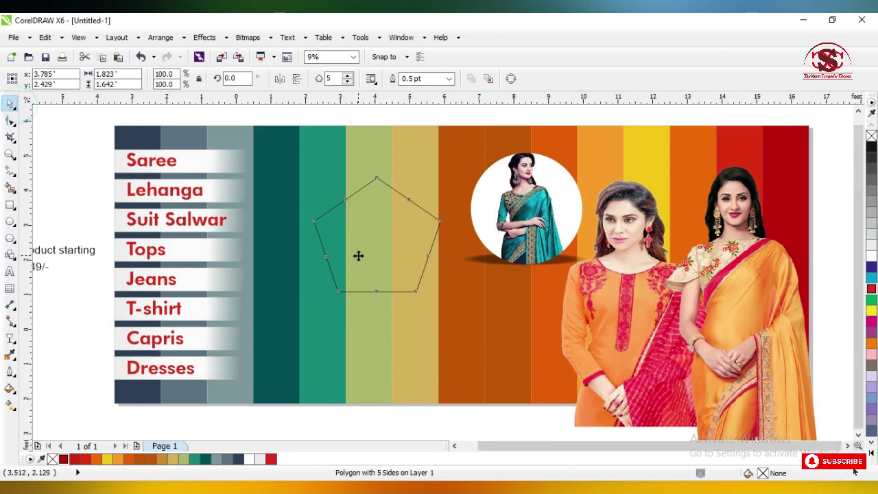
Enlarge the pentagon to about 2.47 by 2.23 feet and centre it between the product list and the round picture
{"action": "scroll", "coordinate": [359, 254], "scroll_direction": "down", "scroll_amount": 1}
{"action": "scroll", "coordinate": [363, 250], "scroll_direction": "up", "scroll_amount": 1}
{"action": "left_click_drag", "start_coordinate": [380, 245], "coordinate": [364, 243]}
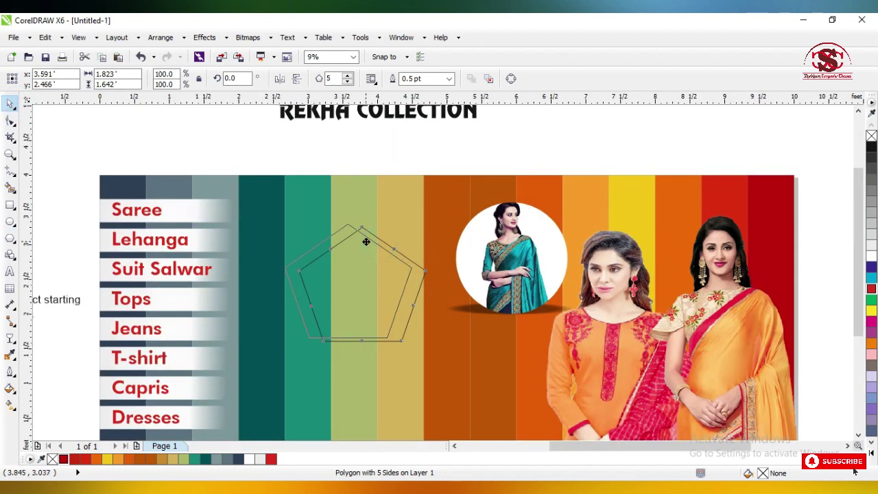
{"action": "left_click_drag", "start_coordinate": [417, 343], "coordinate": [458, 382]}
{"action": "left_click_drag", "start_coordinate": [373, 302], "coordinate": [348, 309]}
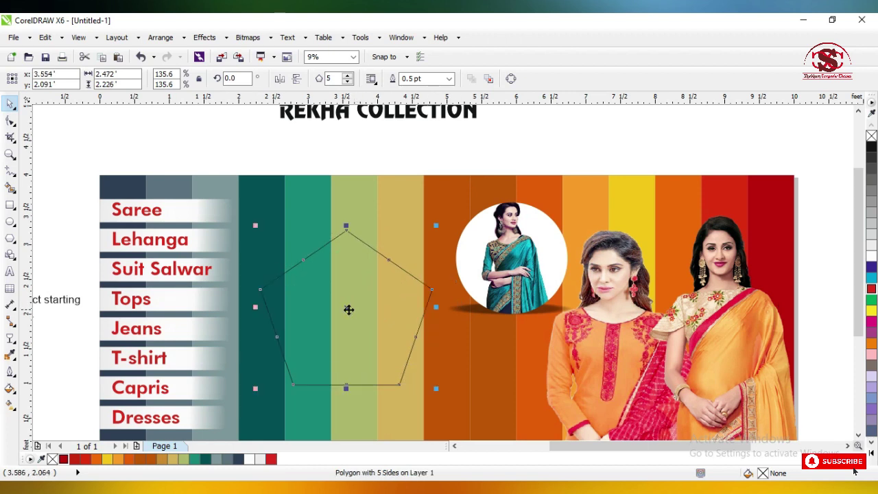
Draw a rectangle about 2.64 by 0.69 feet across the pentagon's upper part and round its corners to about 0.167 feet
{"action": "left_click", "coordinate": [10, 206]}
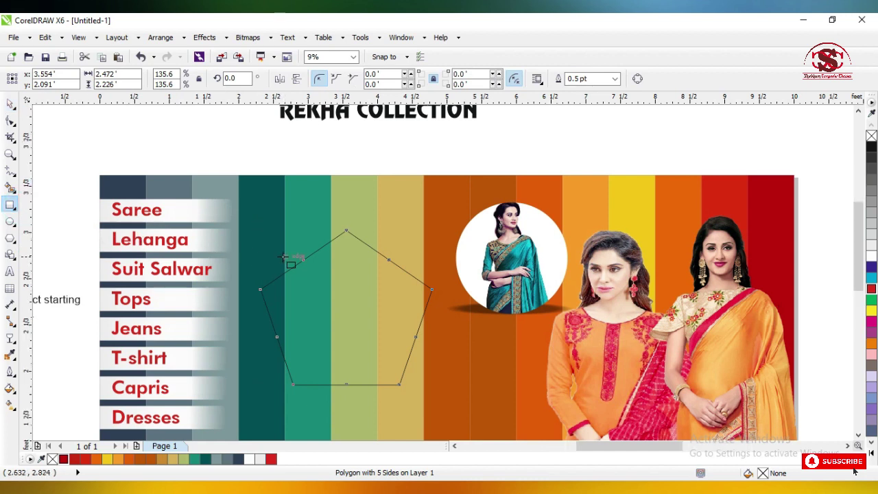
{"action": "scroll", "coordinate": [251, 212], "scroll_direction": "up", "scroll_amount": 2}
{"action": "left_click_drag", "start_coordinate": [224, 193], "coordinate": [591, 288]}
{"action": "left_click", "coordinate": [10, 120]}
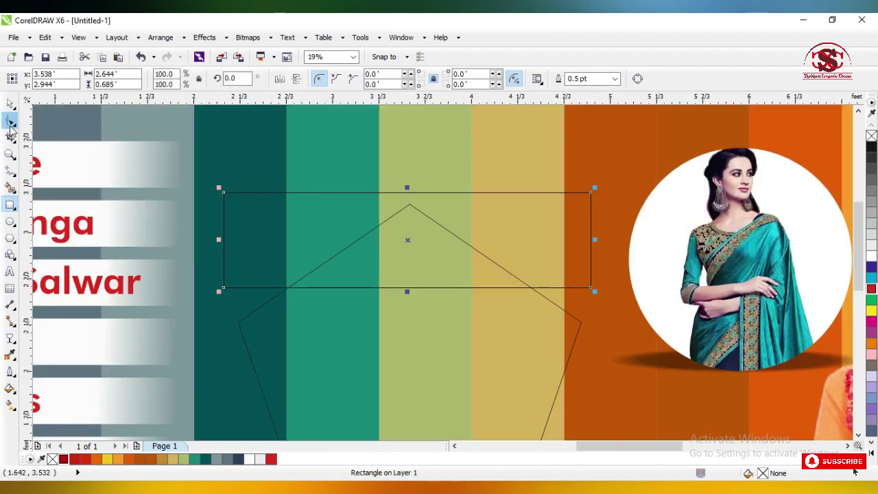
{"action": "left_click_drag", "start_coordinate": [223, 194], "coordinate": [226, 215]}
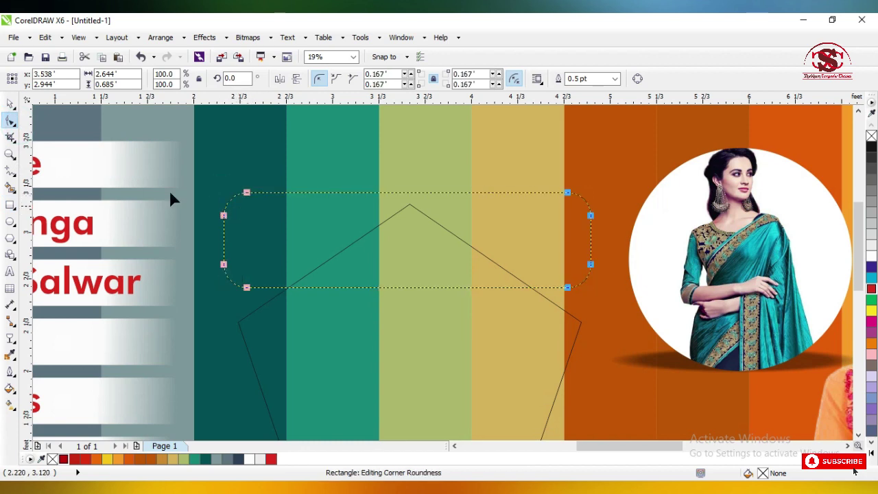
{"action": "left_click", "coordinate": [8, 102]}
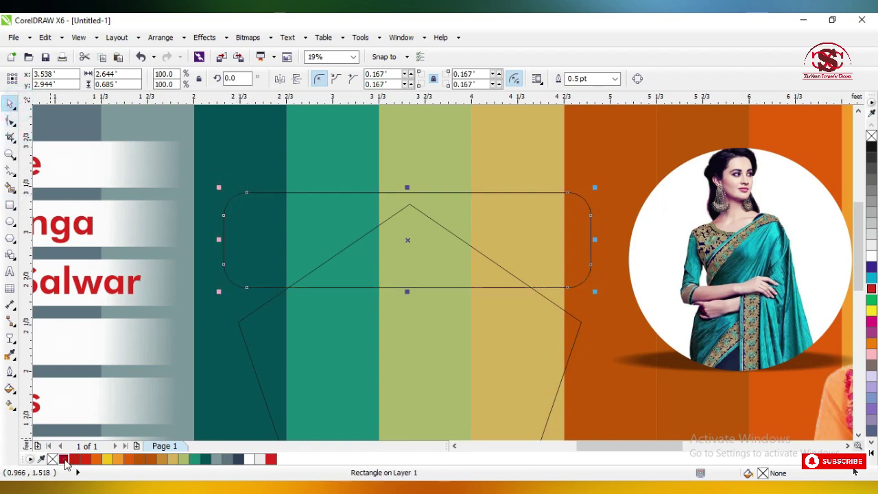
Stretch the rounded rectangle down to about 0.98 feet high, filling it dark red and the pentagon yellow
{"action": "left_click", "coordinate": [64, 459]}
{"action": "left_click_drag", "start_coordinate": [406, 291], "coordinate": [401, 333]}
{"action": "scroll", "coordinate": [441, 237], "scroll_direction": "down", "scroll_amount": 2}
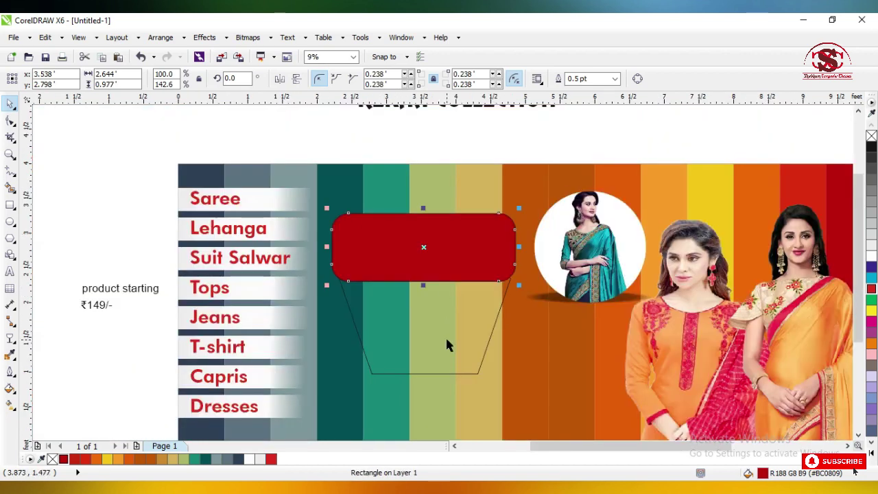
{"action": "left_click", "coordinate": [395, 374]}
{"action": "left_click", "coordinate": [107, 460]}
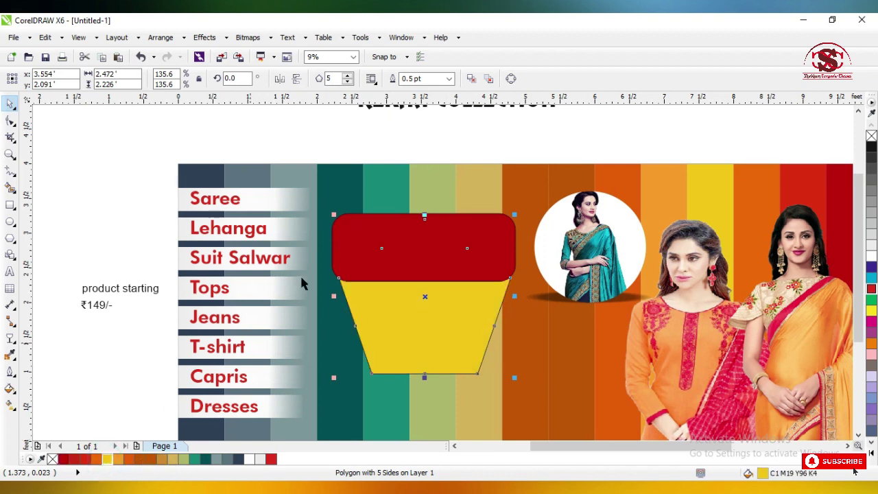
Enlarge and slightly raise the red and yellow shapes together, about 2.82 by 2.46 feet overall, and remove their outlines
{"action": "scroll", "coordinate": [365, 229], "scroll_direction": "down", "scroll_amount": 1}
{"action": "left_click", "coordinate": [335, 177]}
{"action": "scroll", "coordinate": [388, 237], "scroll_direction": "up", "scroll_amount": 1}
{"action": "left_click_drag", "start_coordinate": [259, 134], "coordinate": [501, 390]}
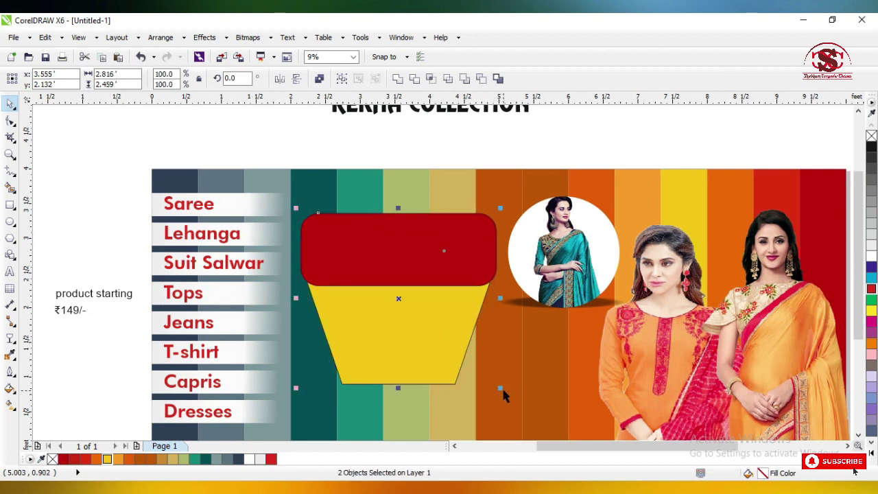
{"action": "left_click_drag", "start_coordinate": [416, 331], "coordinate": [413, 322]}
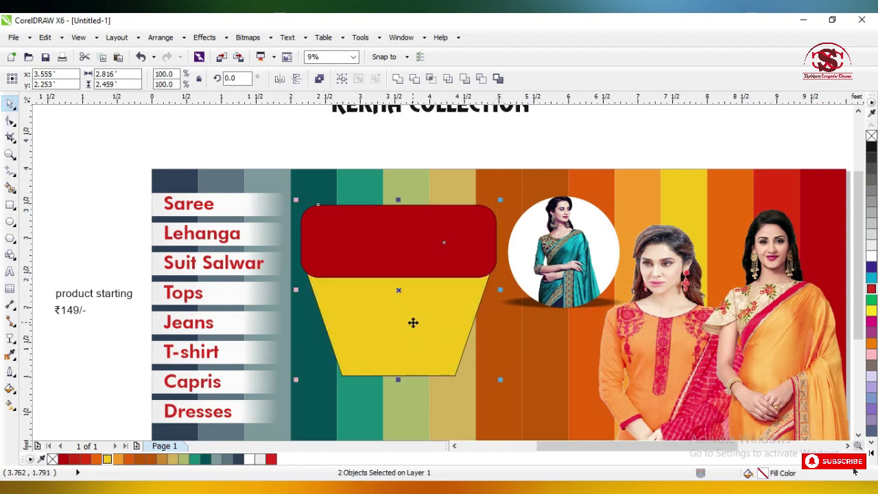
{"action": "right_click", "coordinate": [871, 136]}
{"action": "left_click", "coordinate": [519, 163]}
Move the REKHA COLLECTION heading from above the banner onto the dark red rounded box
{"action": "scroll", "coordinate": [455, 254], "scroll_direction": "down", "scroll_amount": 2}
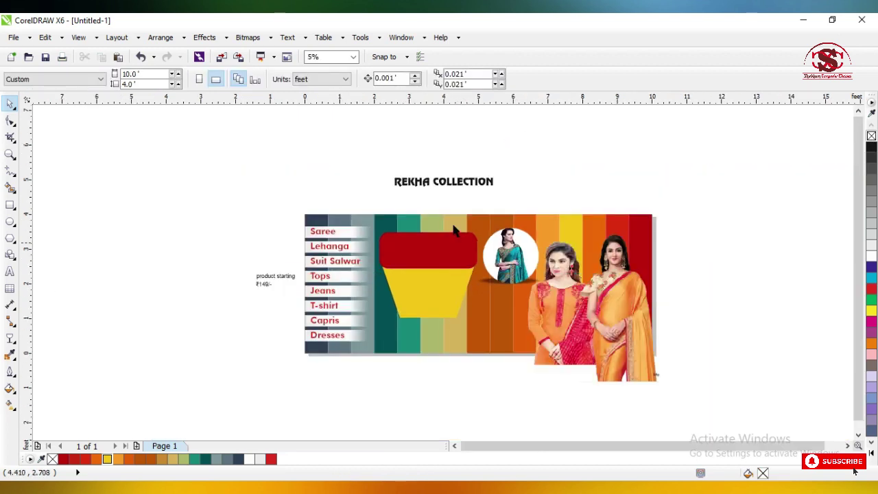
{"action": "scroll", "coordinate": [459, 221], "scroll_direction": "up", "scroll_amount": 2}
{"action": "left_click", "coordinate": [429, 158]}
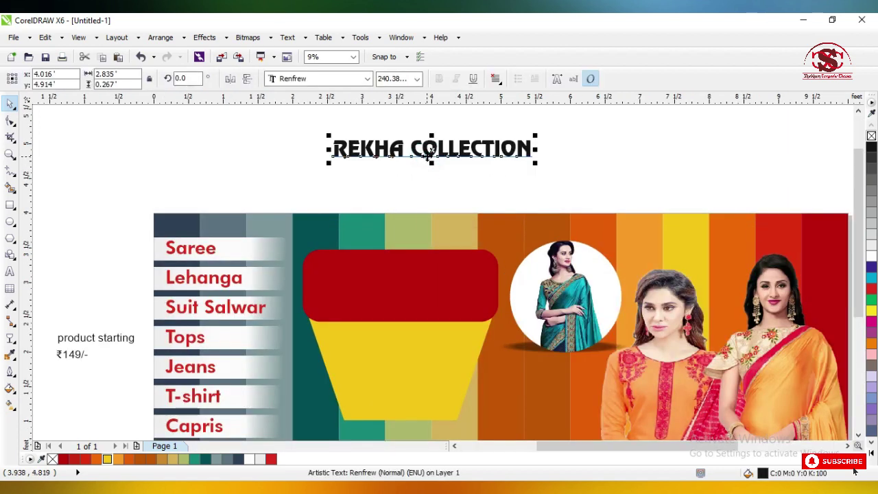
{"action": "left_click_drag", "start_coordinate": [430, 149], "coordinate": [399, 289]}
{"action": "scroll", "coordinate": [399, 288], "scroll_direction": "up", "scroll_amount": 2}
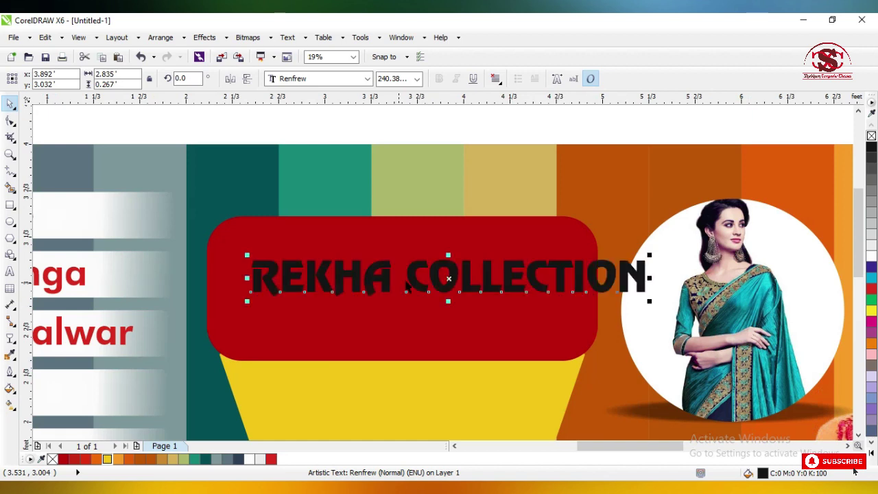
Break the heading into two lines, REKHA above COLLECTION, and centre-align them
{"action": "double_click", "coordinate": [412, 276]}
{"action": "key", "text": "Return"}
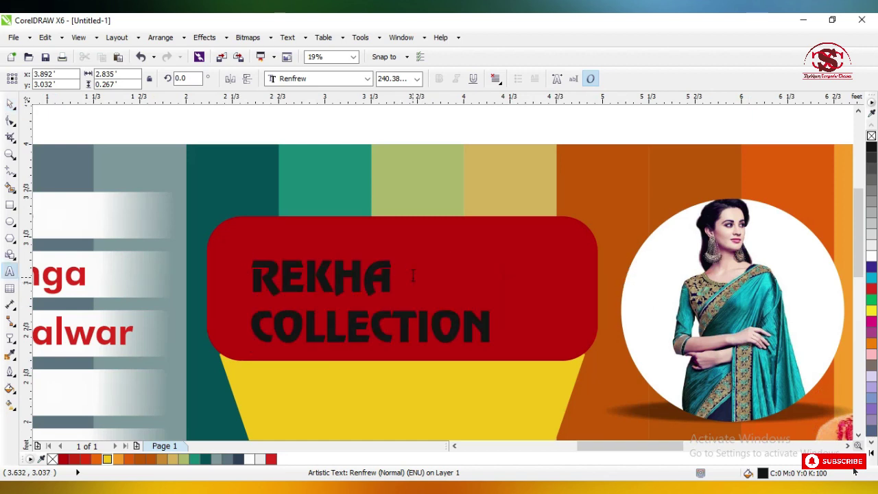
{"action": "key", "text": "ctrl+e"}
{"action": "left_click", "coordinate": [10, 103]}
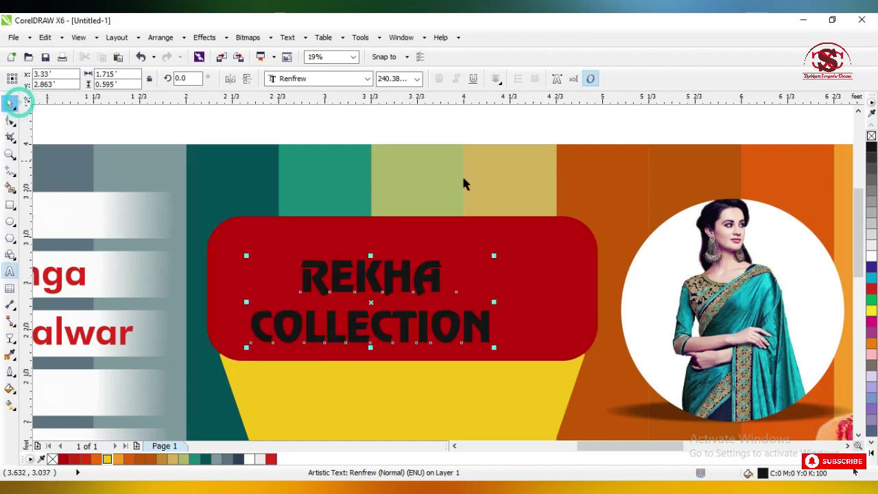
Colour the heading white and enlarge it to about 2.33 by 0.81 feet inside the red box
{"action": "left_click", "coordinate": [871, 256]}
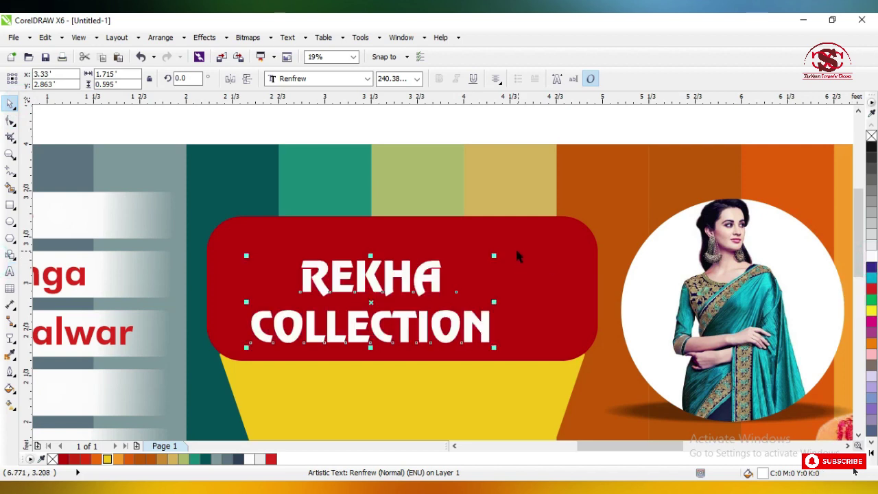
{"action": "left_click_drag", "start_coordinate": [493, 257], "coordinate": [578, 226]}
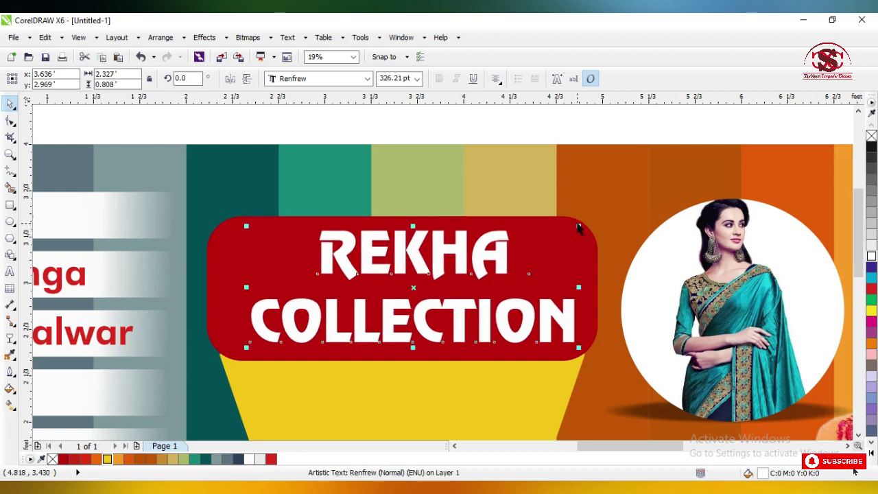
Centre the white REKHA COLLECTION heading horizontally and vertically inside the dark red rounded box
{"action": "left_click", "coordinate": [585, 232], "text": "shift"}
{"action": "key", "text": "c"}
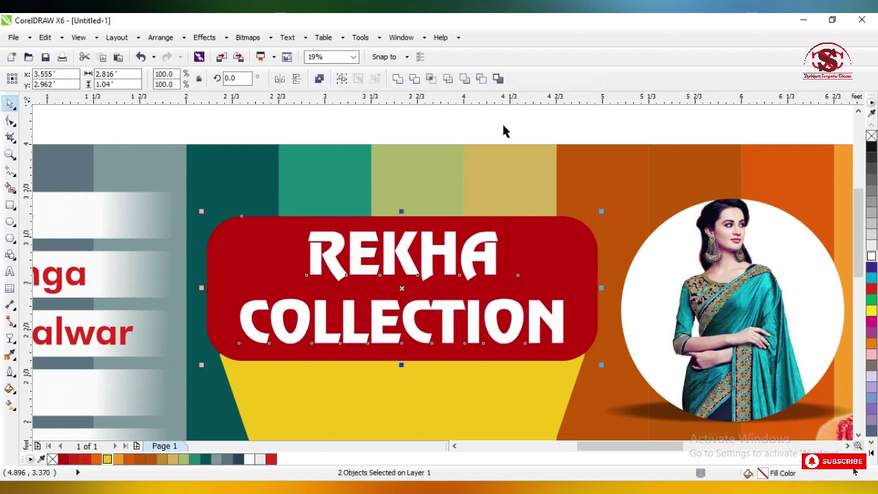
{"action": "left_click", "coordinate": [501, 124]}
{"action": "scroll", "coordinate": [489, 153], "scroll_direction": "down", "scroll_amount": 2}
{"action": "scroll", "coordinate": [489, 246], "scroll_direction": "down", "scroll_amount": 2}
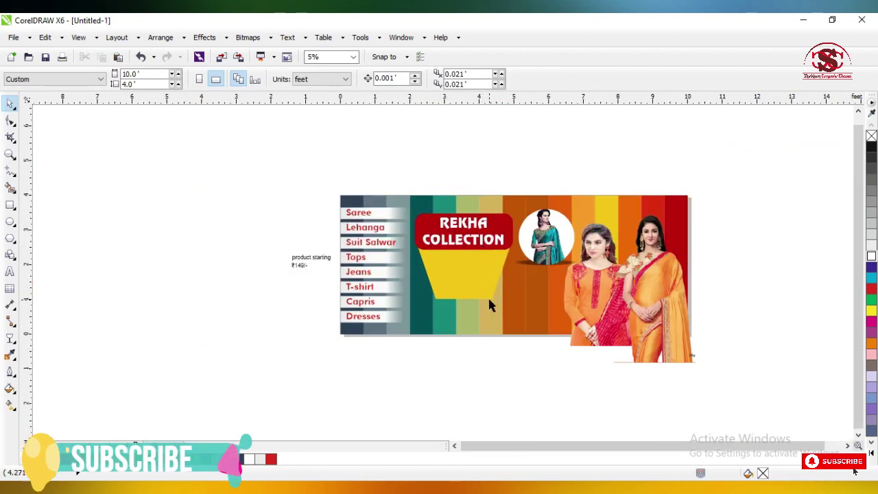
Move the "product starting" text from beside the banner onto the yellow shape and change it to title case, "Product Starting"
{"action": "scroll", "coordinate": [489, 305], "scroll_direction": "up", "scroll_amount": 1}
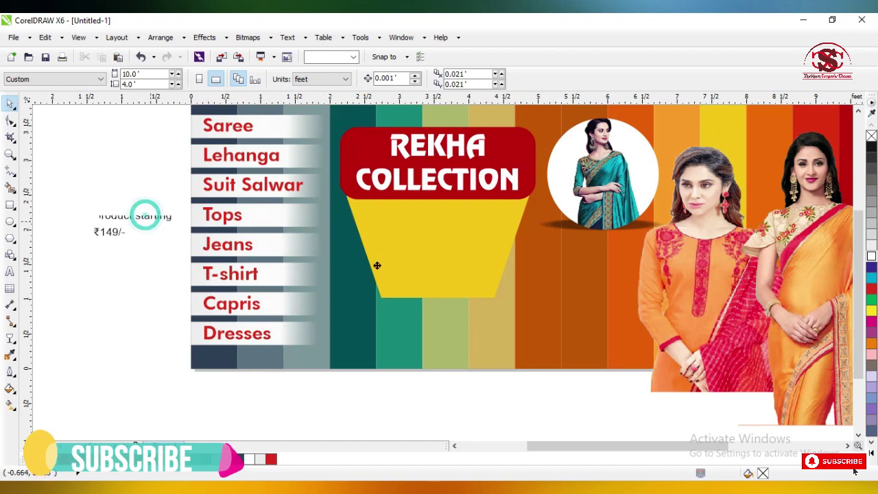
{"action": "left_click_drag", "start_coordinate": [377, 265], "coordinate": [435, 227]}
{"action": "scroll", "coordinate": [434, 225], "scroll_direction": "up", "scroll_amount": 1}
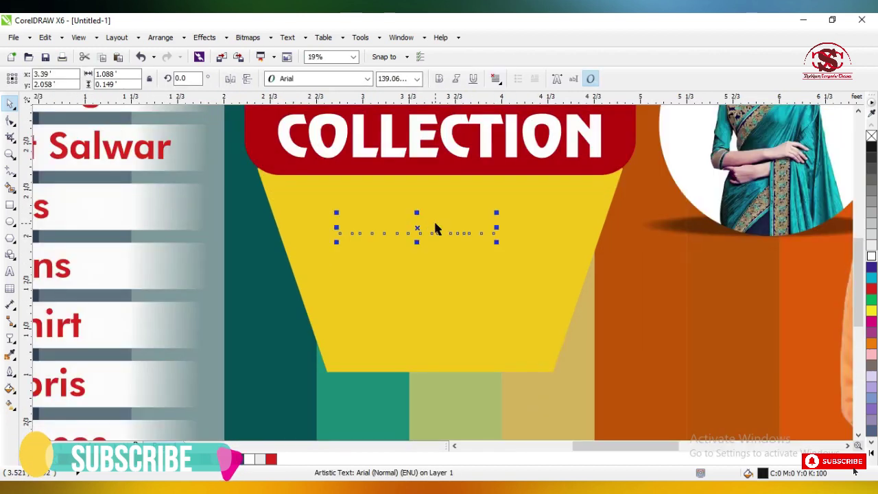
{"action": "double_click", "coordinate": [435, 220]}
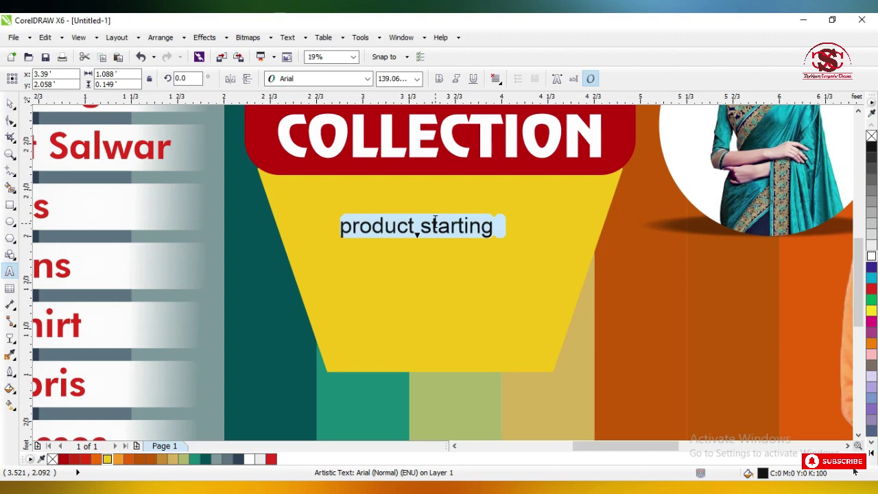
{"action": "key", "text": "shift+F3"}
{"action": "key", "text": "Return"}
{"action": "key", "text": "ctrl+space"}
Enlarge the Product Starting text to about 1.99 by 0.27 feet, make it bold italic and centre it horizontally on the yellow shape
{"action": "left_click_drag", "start_coordinate": [504, 213], "coordinate": [560, 221]}
{"action": "left_click", "coordinate": [439, 79]}
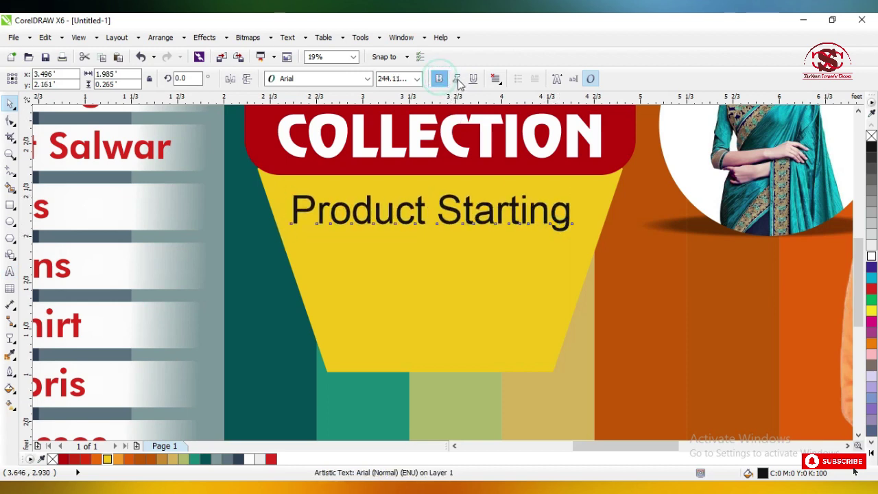
{"action": "left_click", "coordinate": [455, 79]}
{"action": "left_click", "coordinate": [468, 278], "text": "shift"}
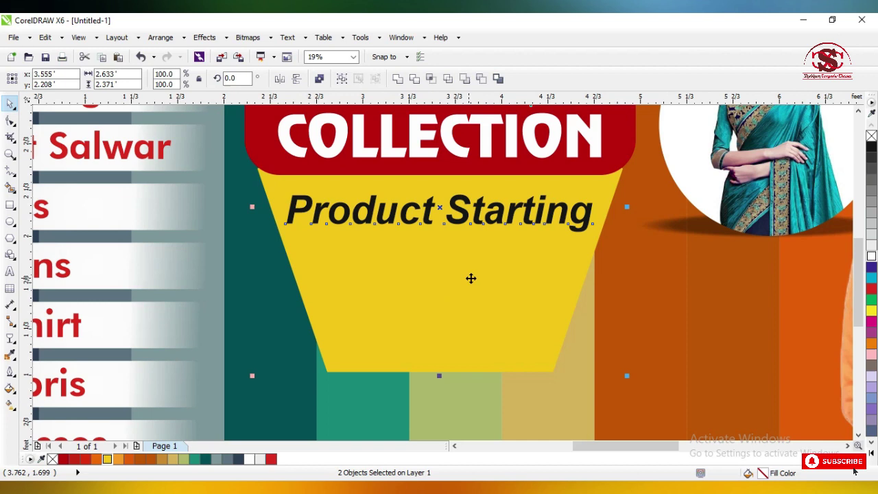
{"action": "left_click", "coordinate": [627, 277]}
Move the ₹149/- price below Product Starting on the yellow shape, enlarge it and give it a heavy condensed font
{"action": "scroll", "coordinate": [626, 278], "scroll_direction": "down", "scroll_amount": 2}
{"action": "left_click", "coordinate": [210, 264]}
{"action": "left_click_drag", "start_coordinate": [212, 265], "coordinate": [639, 342]}
{"action": "scroll", "coordinate": [540, 281], "scroll_direction": "up", "scroll_amount": 2}
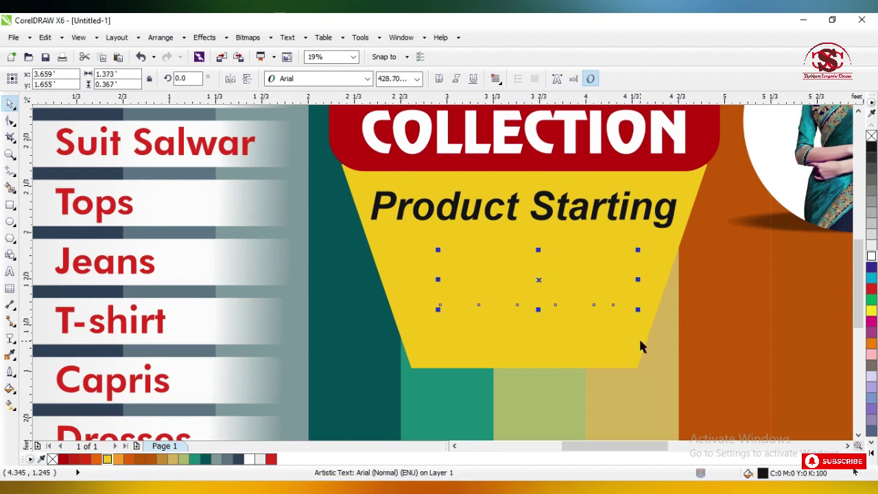
{"action": "left_click", "coordinate": [326, 80]}
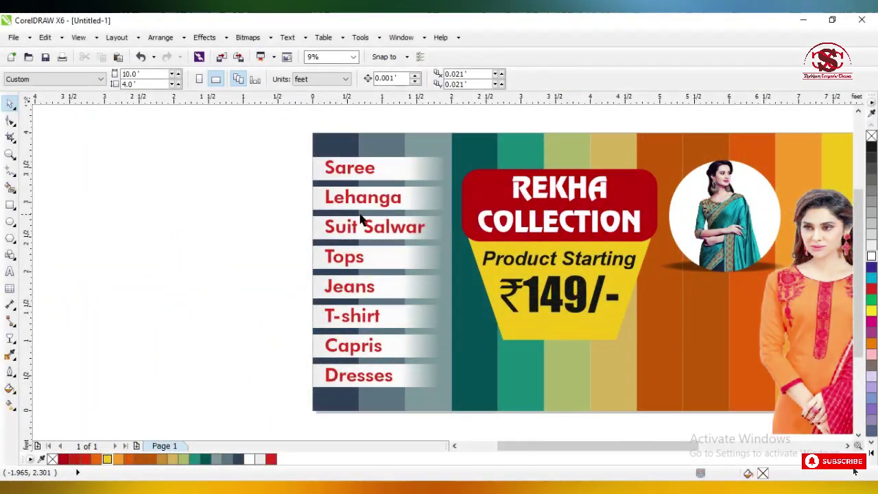
Add the shop's address as a line of artistic text below the banner and capitalise each word
{"action": "scroll", "coordinate": [370, 234], "scroll_direction": "down", "scroll_amount": 1}
{"action": "scroll", "coordinate": [504, 306], "scroll_direction": "up", "scroll_amount": 2}
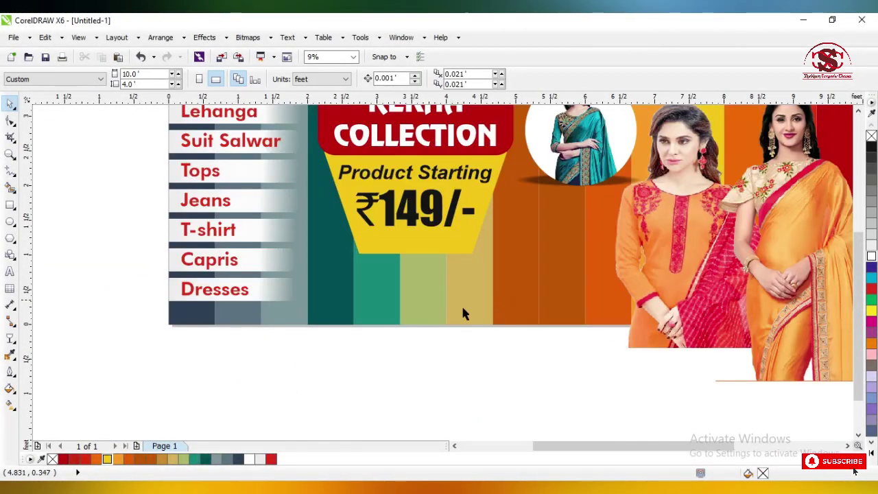
{"action": "left_click", "coordinate": [9, 272]}
{"action": "left_click", "coordinate": [382, 382]}
{"action": "scroll", "coordinate": [386, 396], "scroll_direction": "up", "scroll_amount": 2}
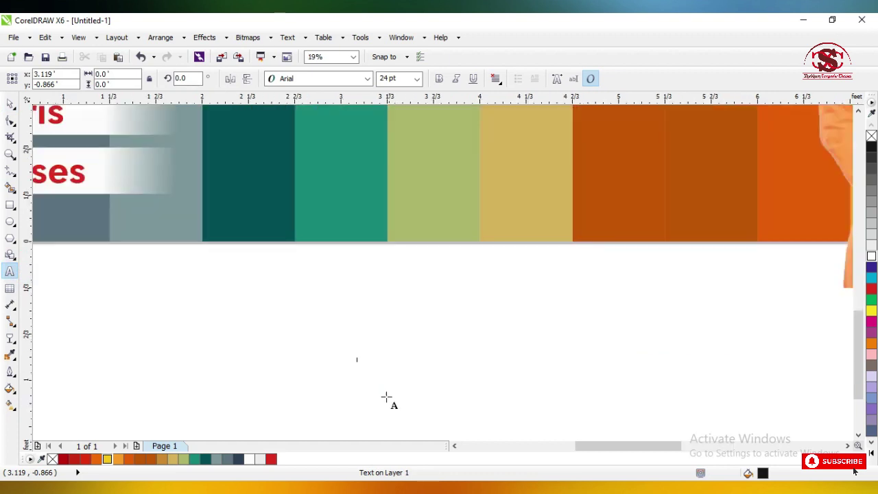
{"action": "scroll", "coordinate": [386, 397], "scroll_direction": "up", "scroll_amount": 2}
{"action": "type", "text": "Ka"}
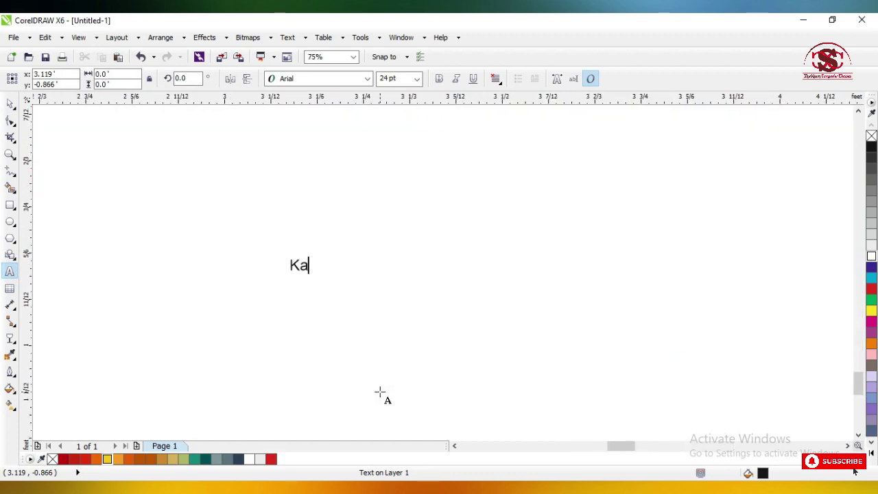
{"action": "type", "text": "bir Nagar, Durgakund, varanasi"}
{"action": "key", "text": "ctrl+a"}
{"action": "key", "text": "shift+F3"}
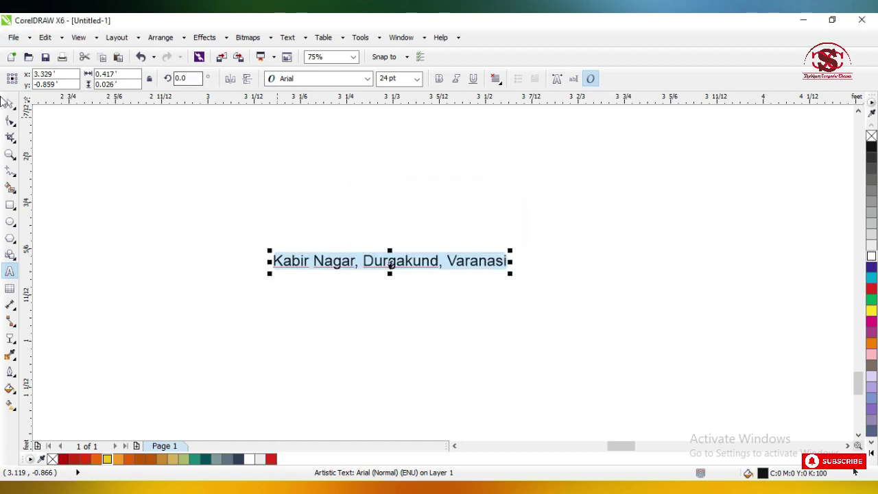
Enlarge the address to about 0.14 feet high, place it at the banner's lower edge beneath the yellow shape, and make it white and bold
{"action": "left_click", "coordinate": [9, 103]}
{"action": "scroll", "coordinate": [404, 362], "scroll_direction": "down", "scroll_amount": 5}
{"action": "left_click_drag", "start_coordinate": [435, 333], "coordinate": [560, 295]}
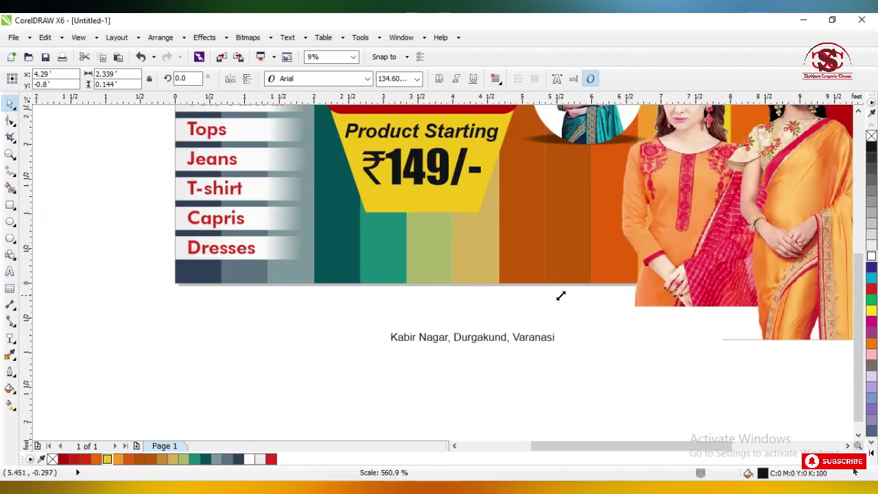
{"action": "left_click_drag", "start_coordinate": [525, 337], "coordinate": [438, 272]}
{"action": "scroll", "coordinate": [437, 272], "scroll_direction": "up", "scroll_amount": 2}
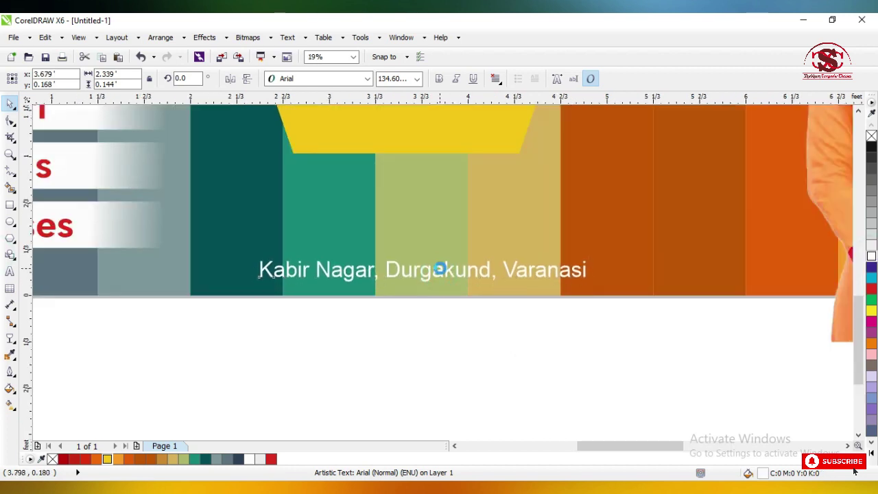
{"action": "left_click", "coordinate": [439, 79]}
{"action": "left_click", "coordinate": [397, 322]}
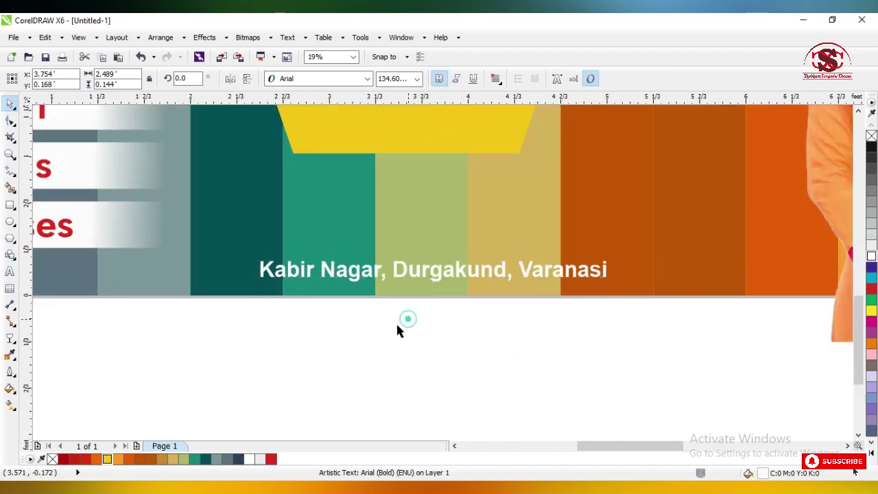
Copy the address text to the banner's upper-right corner, replace it with "Mob.:" and the mobile number, and size it about 1.45 by 0.13 feet
{"action": "scroll", "coordinate": [349, 350], "scroll_direction": "down", "scroll_amount": 2}
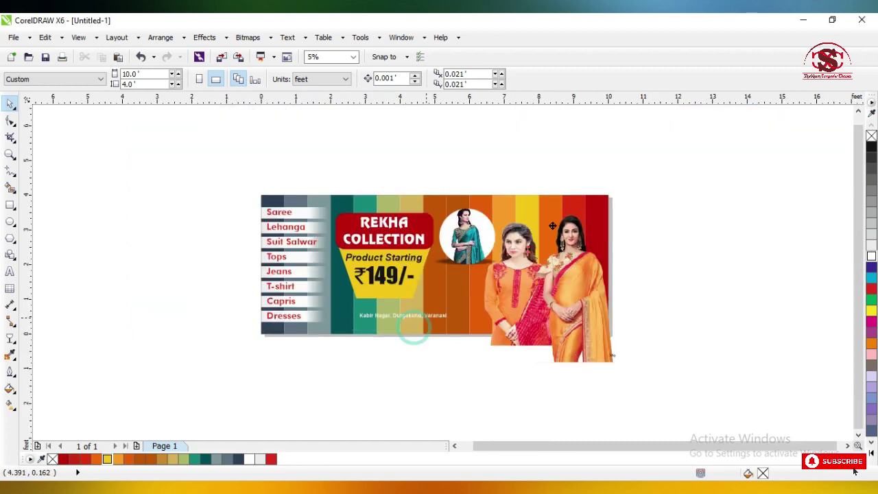
{"action": "key", "text": "ctrl+v"}
{"action": "scroll", "coordinate": [587, 208], "scroll_direction": "up", "scroll_amount": 3}
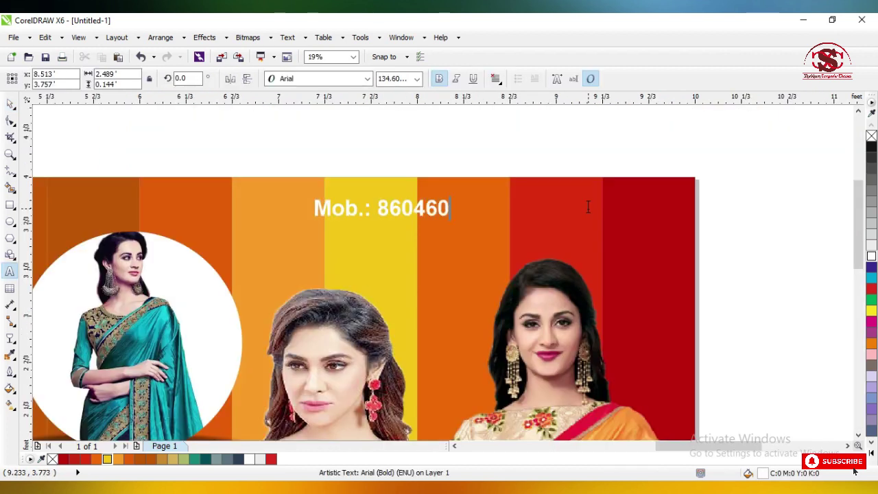
{"action": "left_click", "coordinate": [9, 103]}
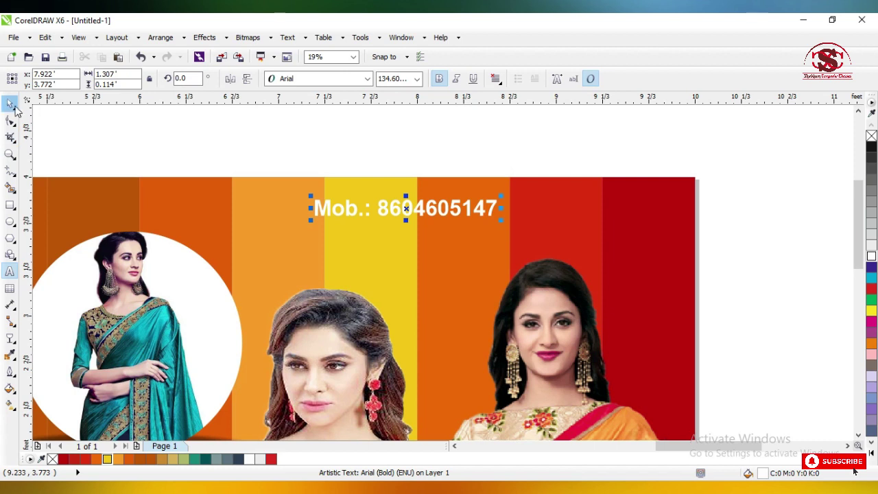
{"action": "left_click_drag", "start_coordinate": [500, 197], "coordinate": [648, 207]}
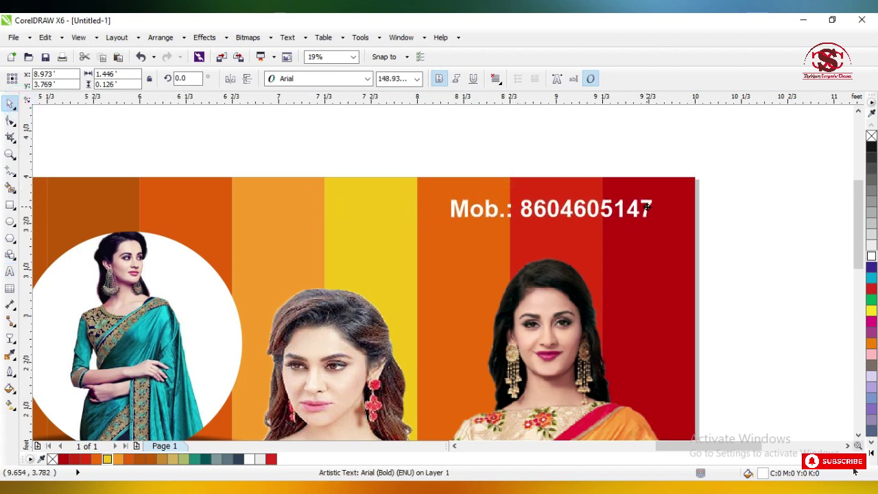
{"action": "scroll", "coordinate": [631, 222], "scroll_direction": "down", "scroll_amount": 2}
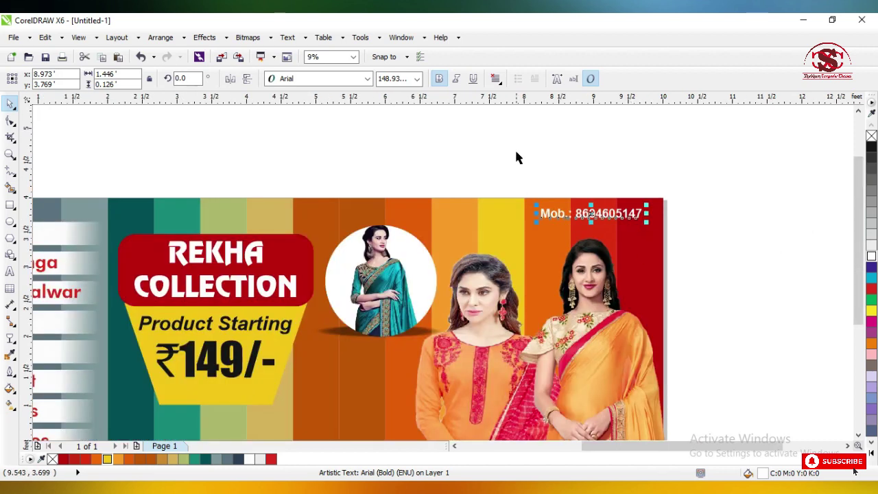
{"action": "left_click", "coordinate": [516, 156]}
PowerClip the two large model pictures inside the striped banner background to trim the parts that overhang it
{"action": "scroll", "coordinate": [516, 156], "scroll_direction": "down", "scroll_amount": 2}
{"action": "left_click", "coordinate": [519, 329]}
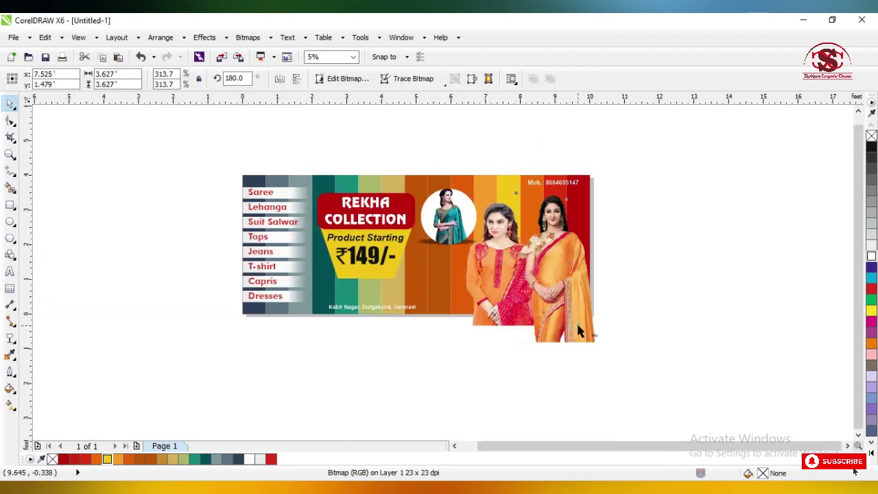
{"action": "left_click", "coordinate": [516, 328], "text": "shift"}
{"action": "left_click", "coordinate": [204, 37]}
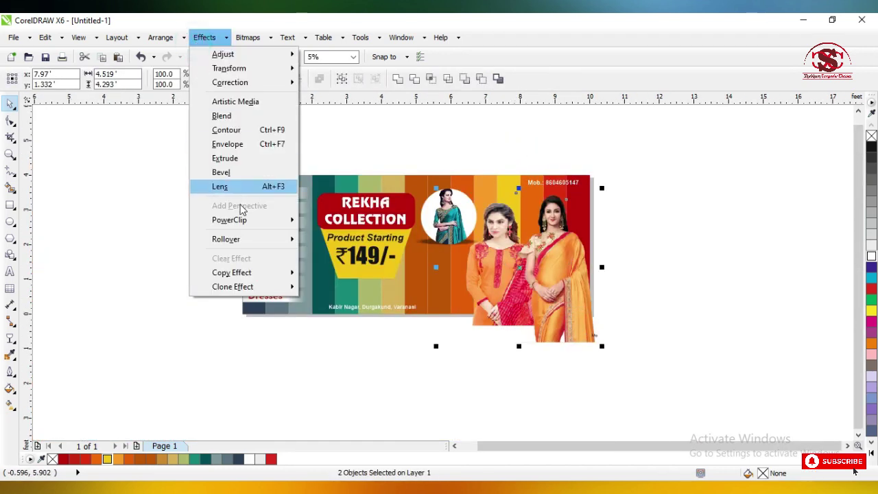
{"action": "mouse_move", "coordinate": [251, 222]}
{"action": "left_click", "coordinate": [301, 220]}
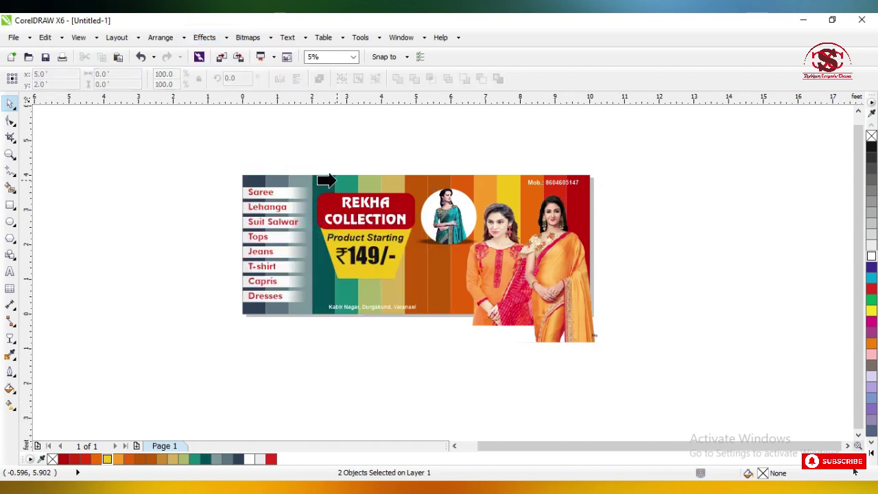
{"action": "left_click", "coordinate": [337, 182]}
Zoom to the whole banner artwork and examine the finished design in a full-screen preview
{"action": "left_click_drag", "start_coordinate": [160, 137], "coordinate": [657, 368]}
{"action": "key", "text": "shift+F2"}
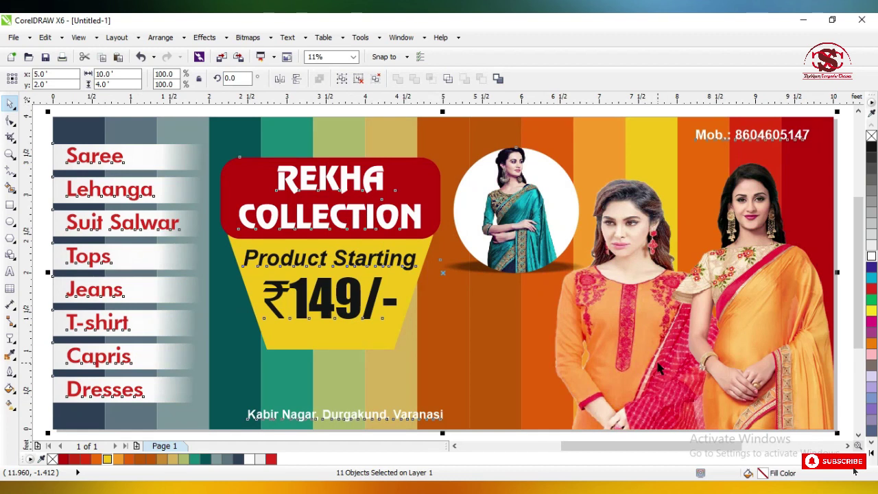
{"action": "key", "text": "F9"}
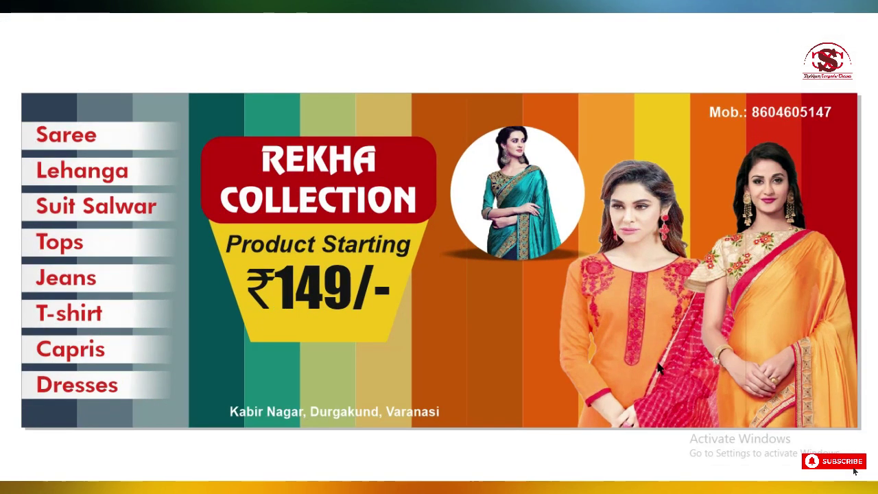